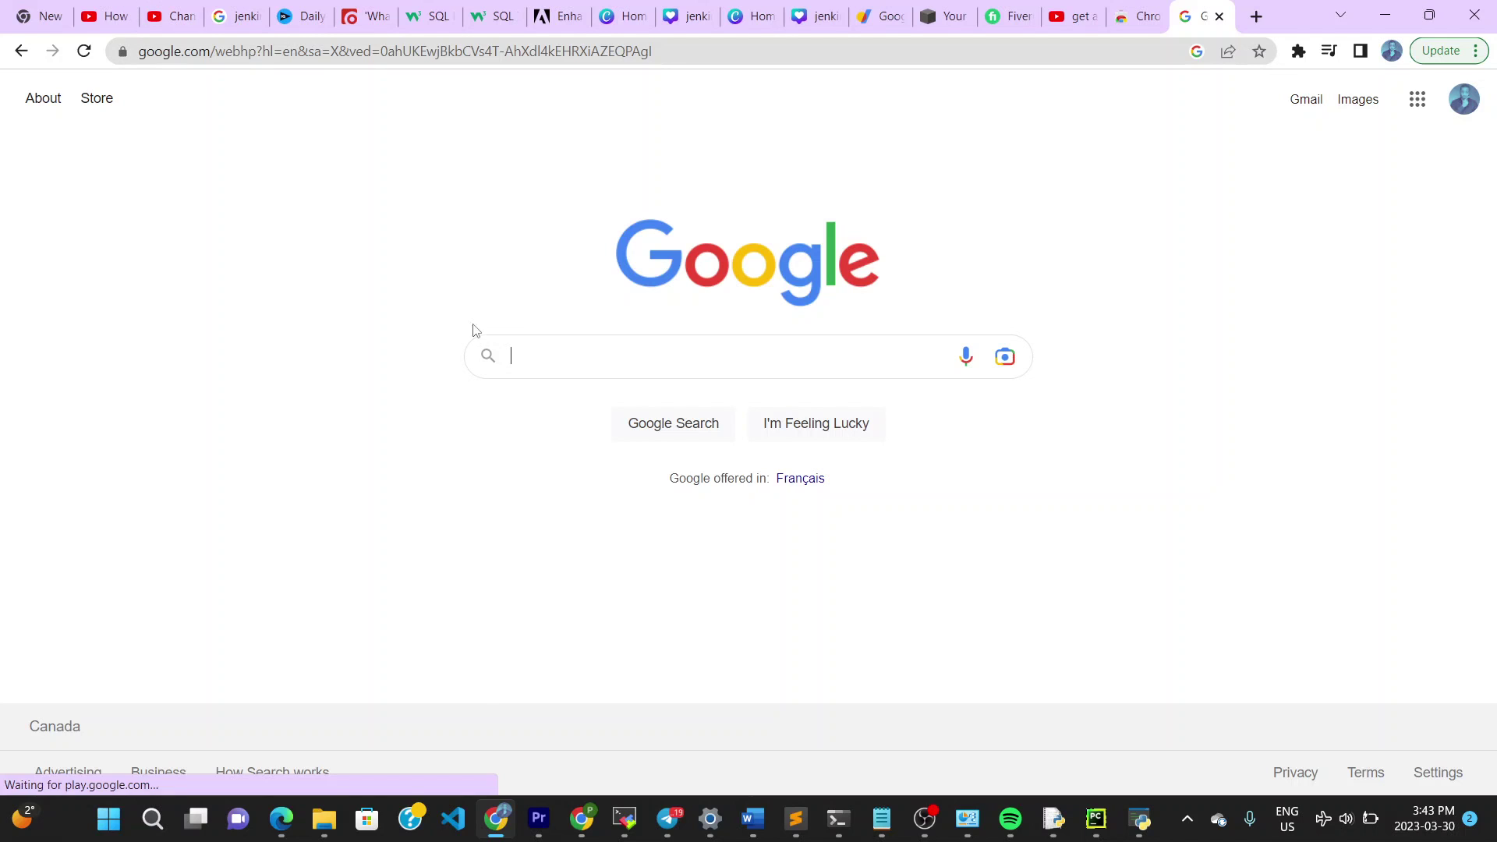
# - Search Google for audacity and open the official Audacity website from the results
pyautogui.click(517, 355)
pyautogui.write('audacity')
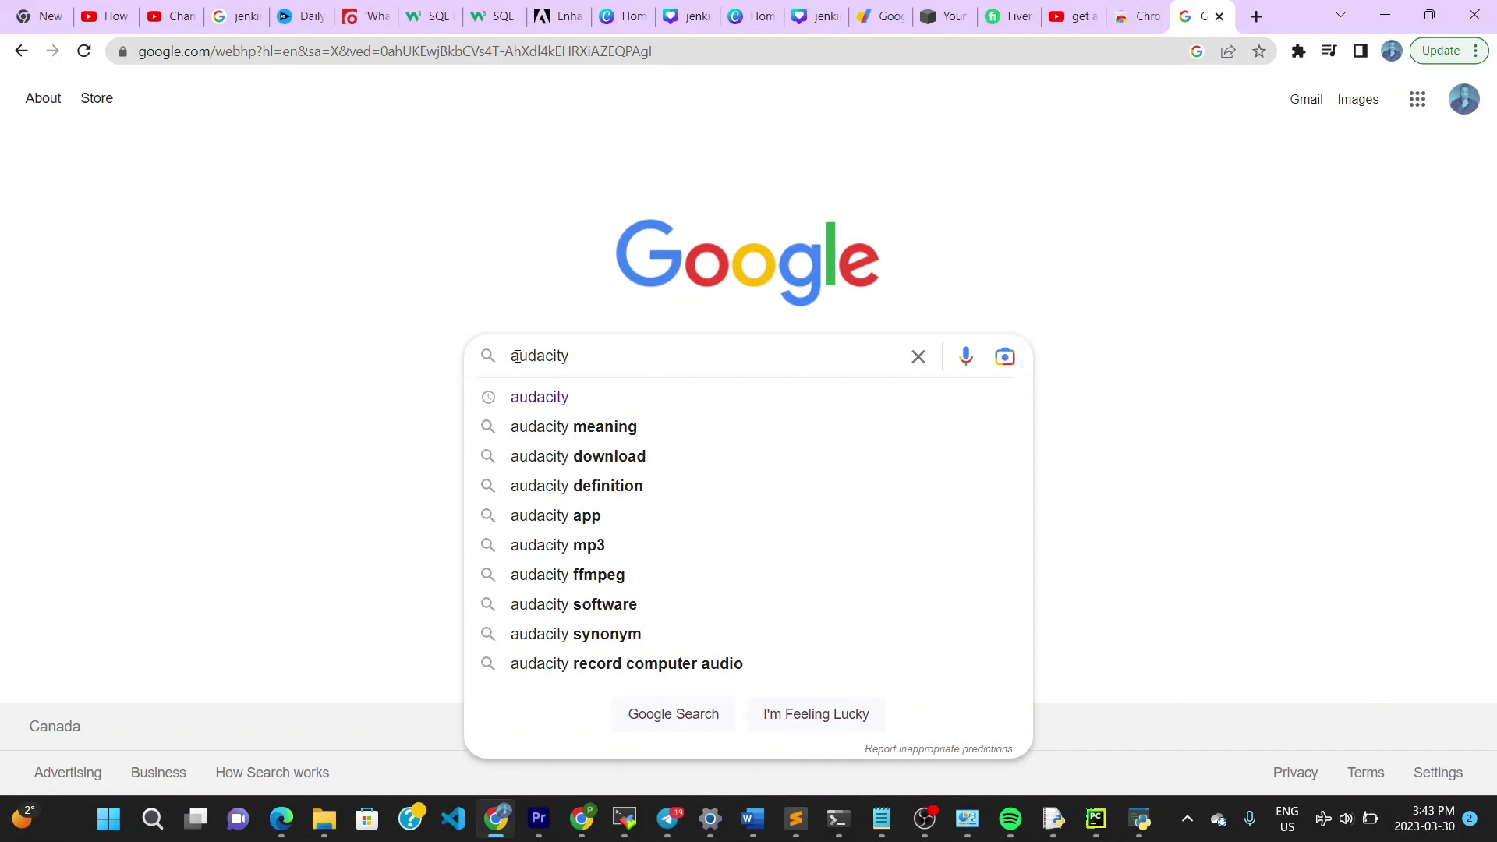
pyautogui.press('Return')
pyautogui.scroll(-1, 143, 529)
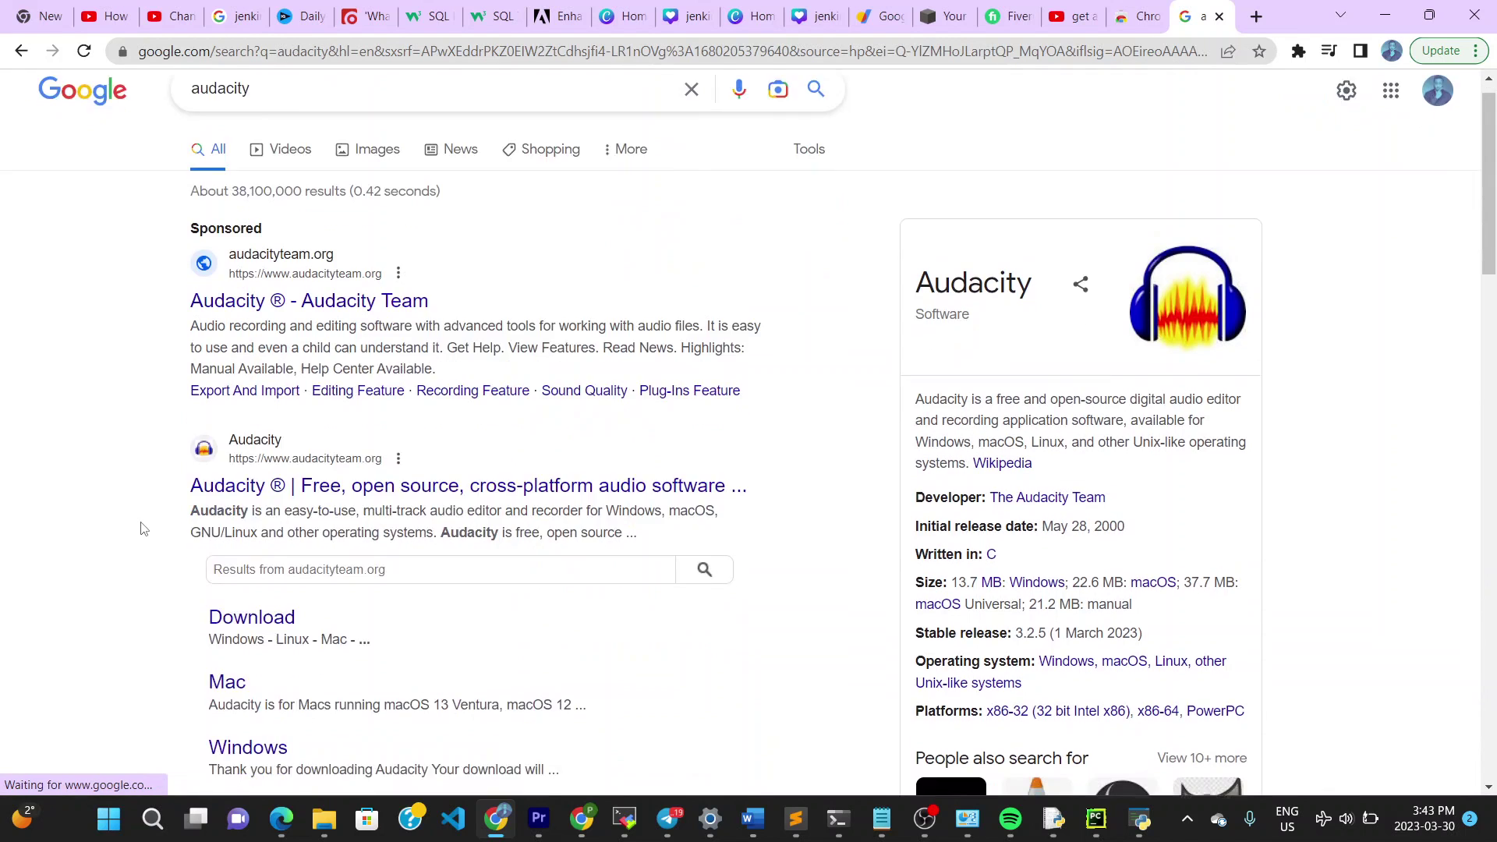
pyautogui.scroll(-2, 143, 528)
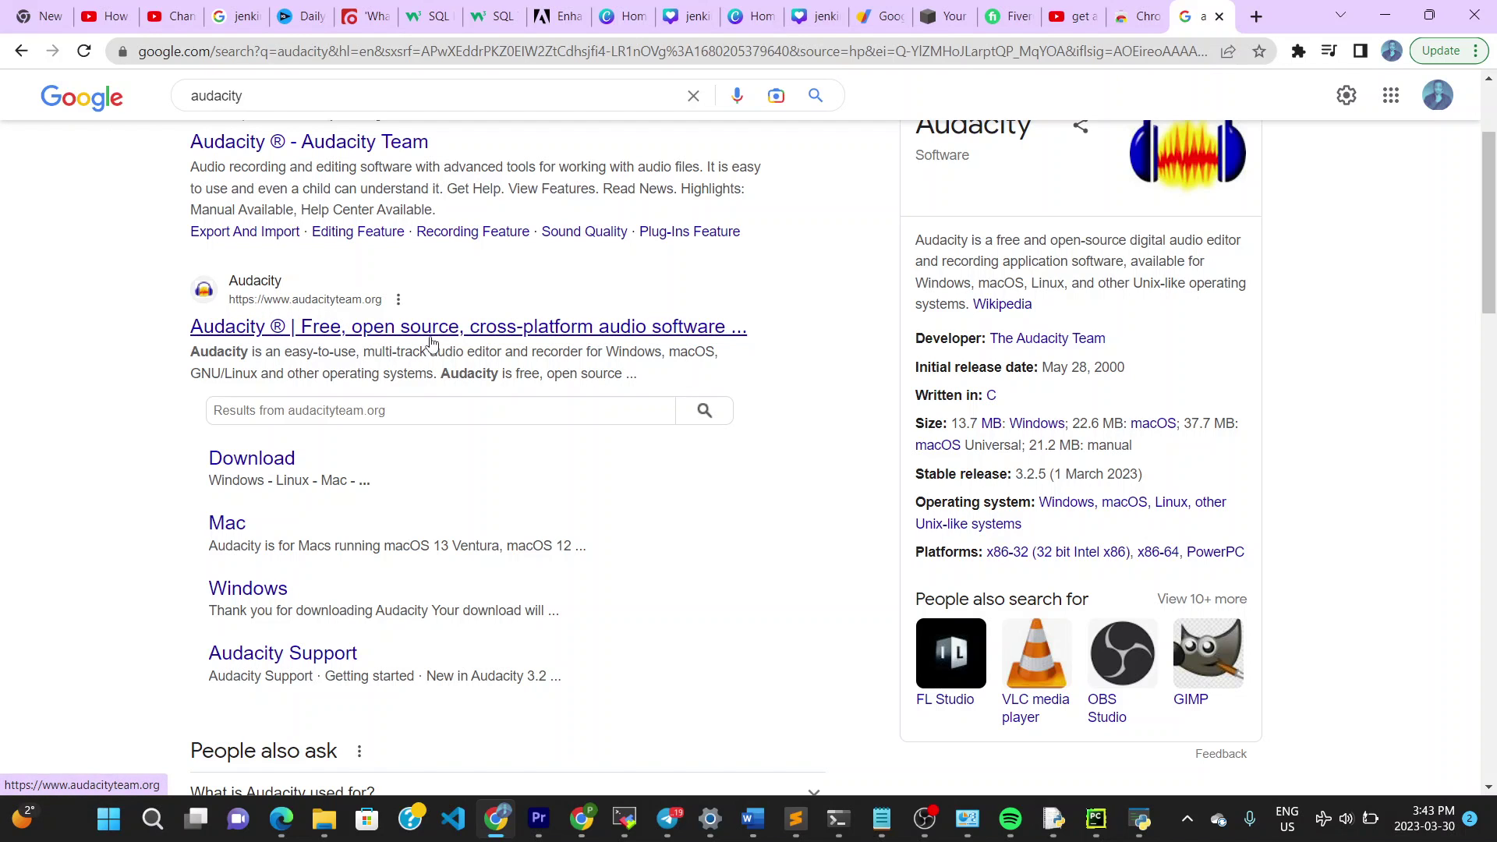
pyautogui.click(460, 331)
# - Download the Windows version of Audacity from its website
pyautogui.scroll(-5, 311, 439)
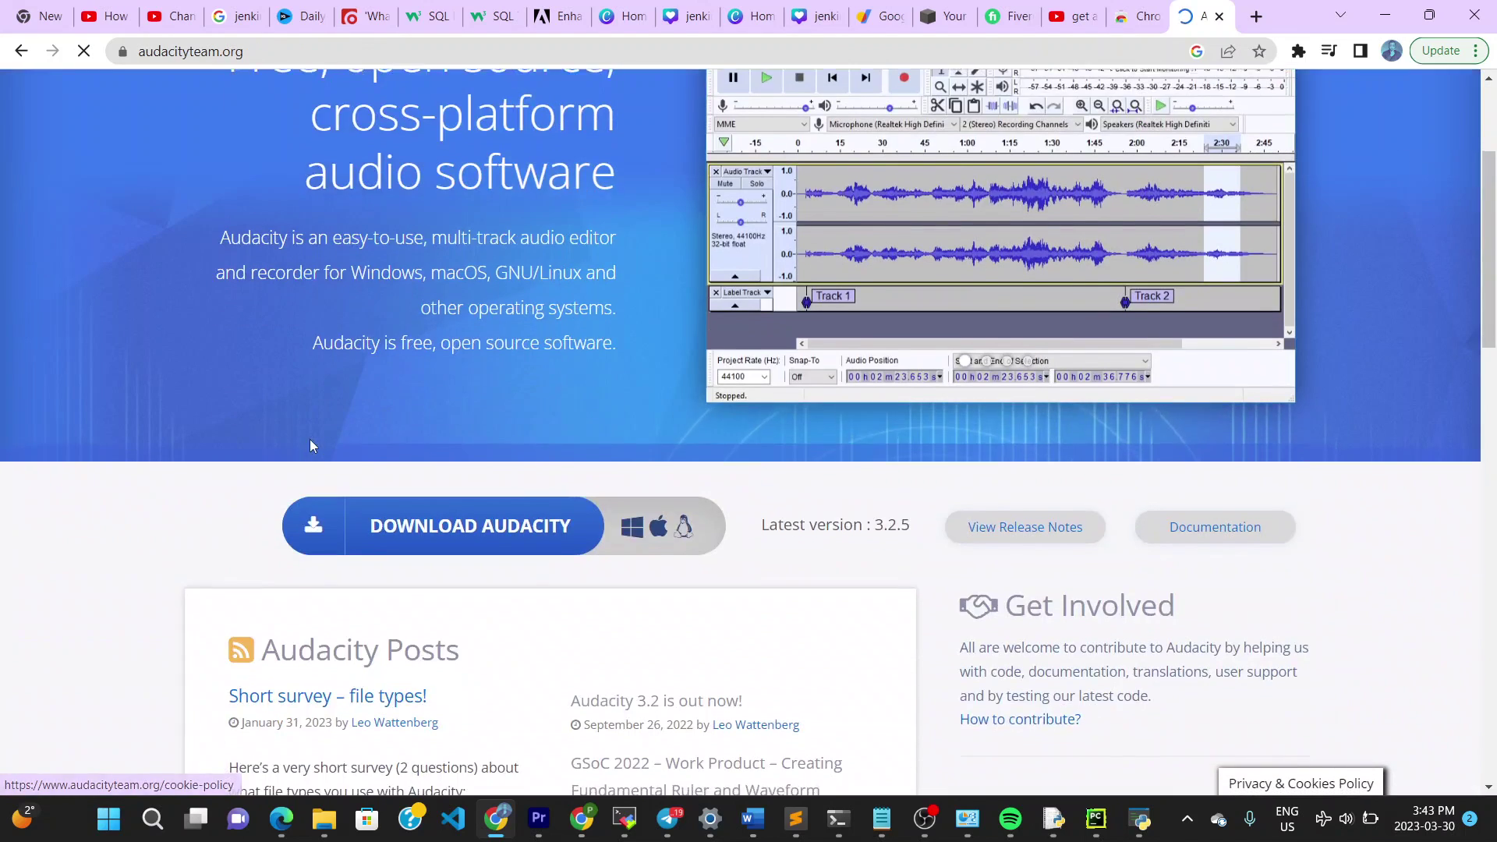
pyautogui.scroll(5, 310, 440)
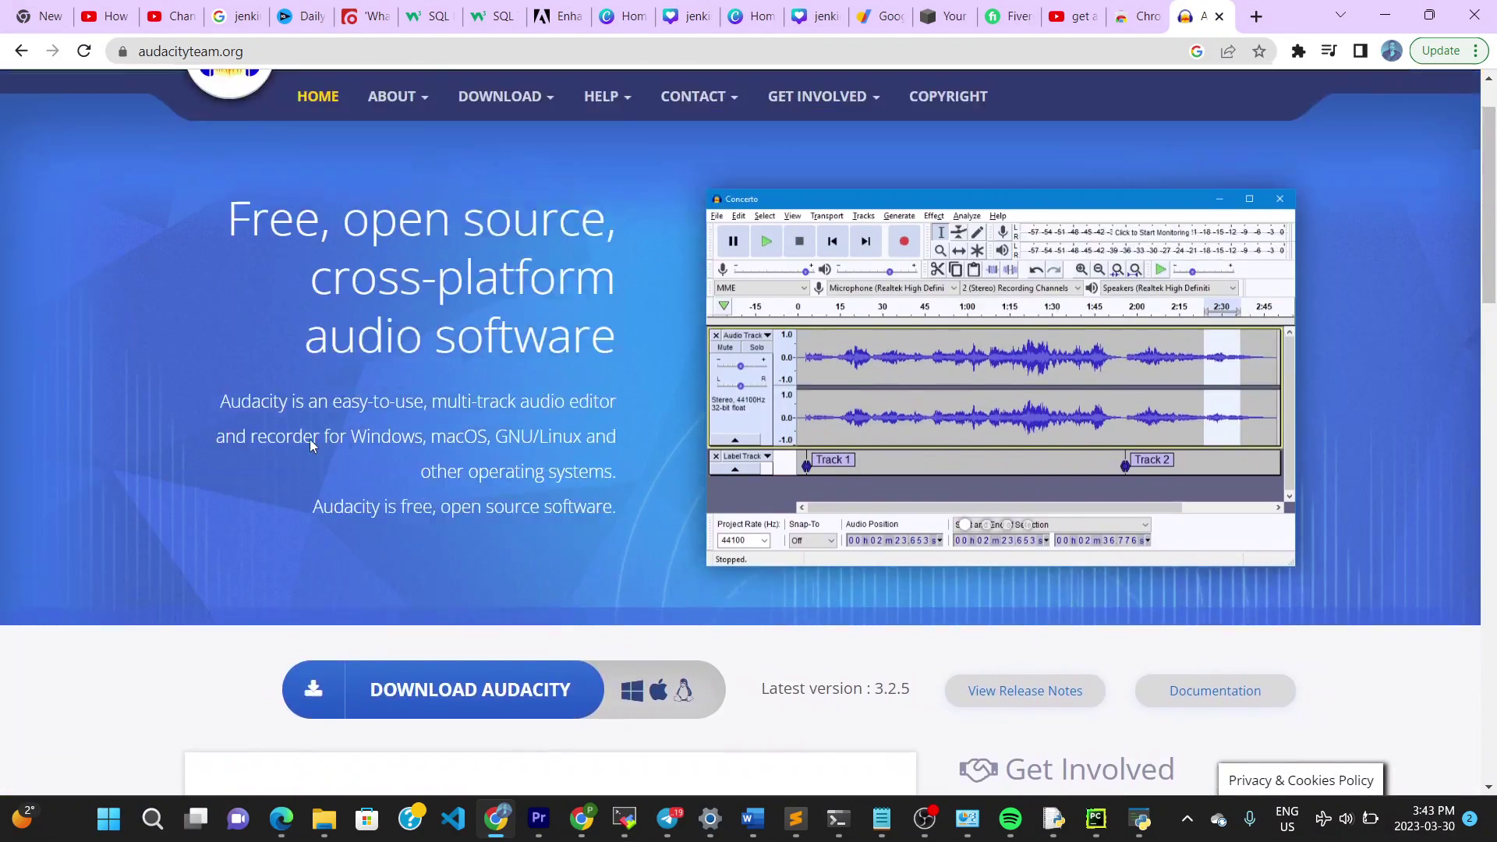
pyautogui.moveTo(546, 176)
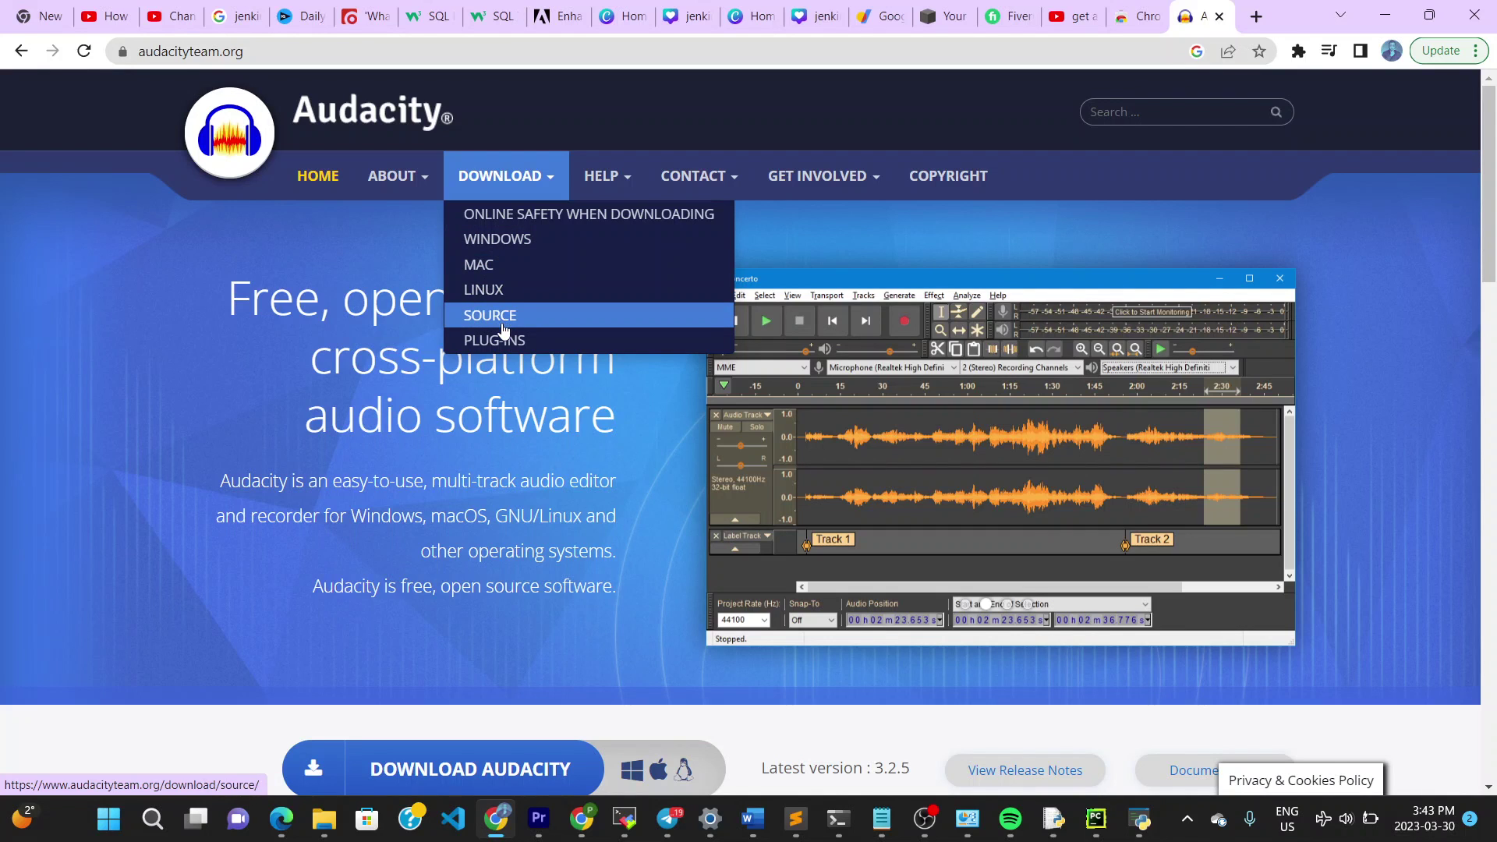
pyautogui.click(511, 238)
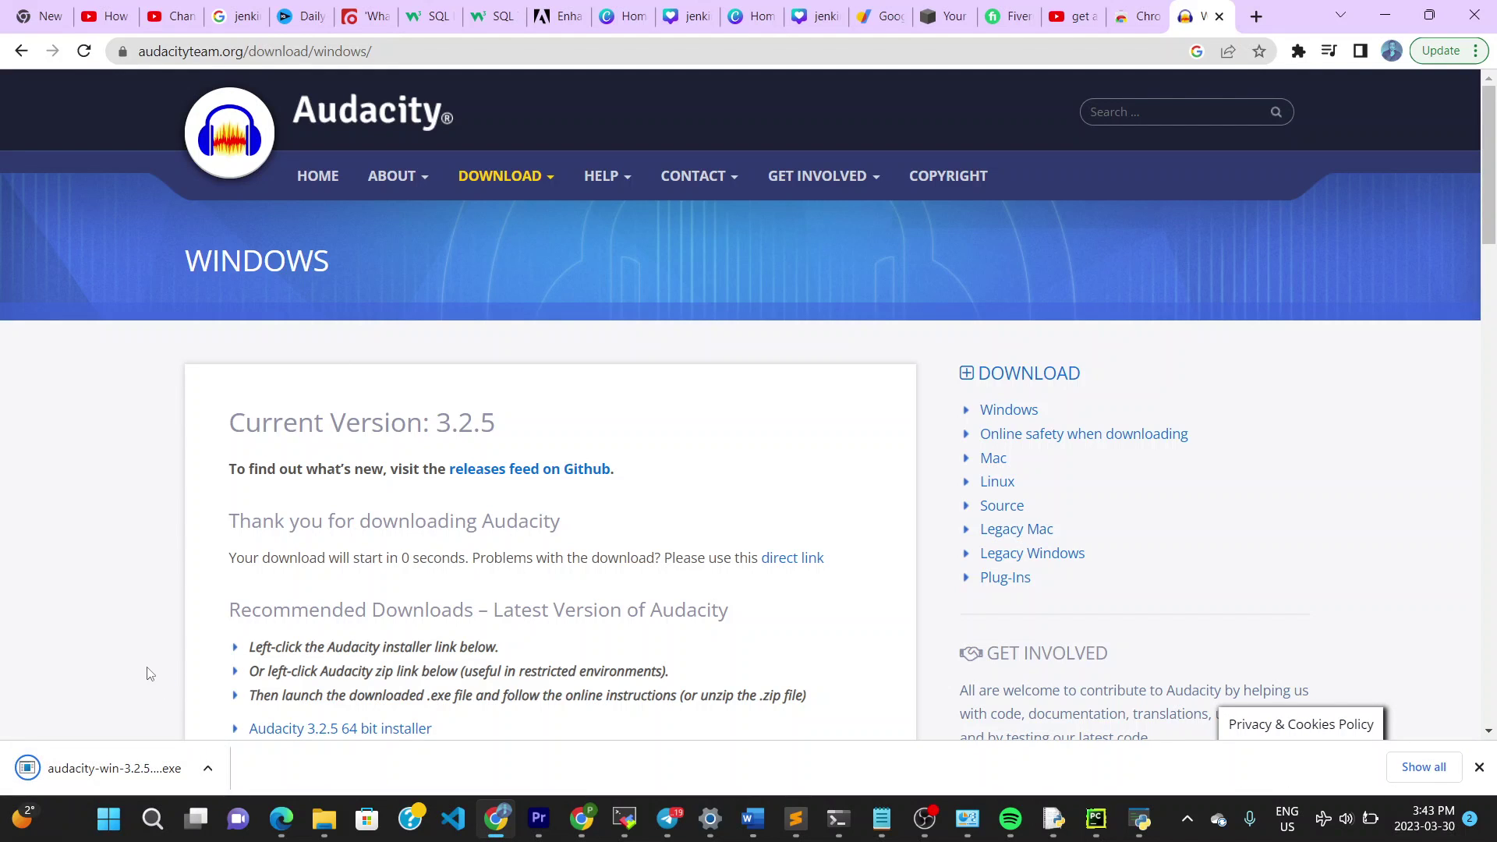
# - Open the downloaded audacity-win-3.2.5 installer file
pyautogui.scroll(-2, 151, 673)
pyautogui.scroll(-1, 150, 673)
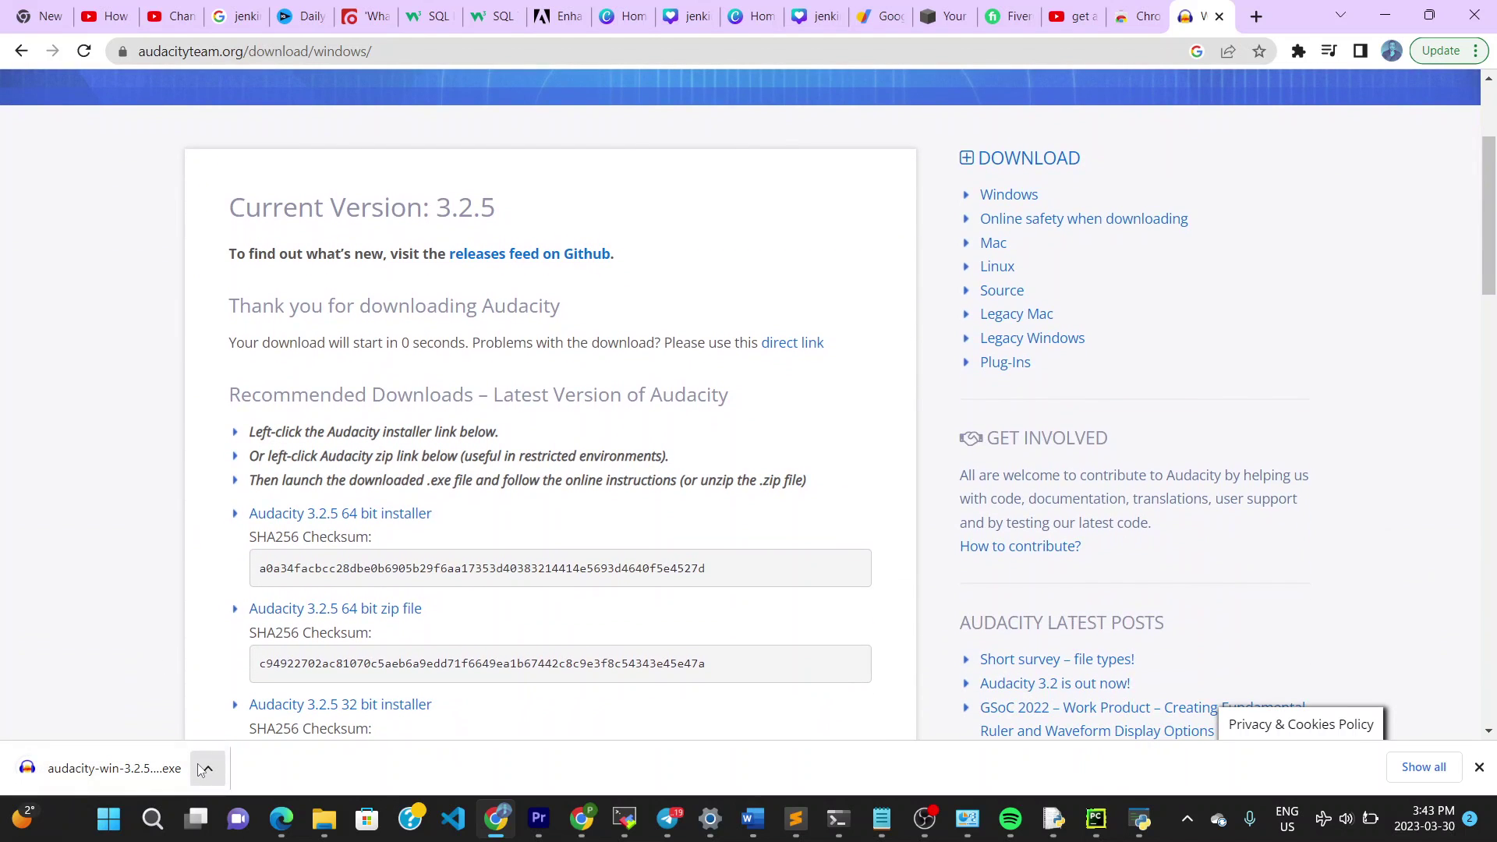
pyautogui.click(204, 768)
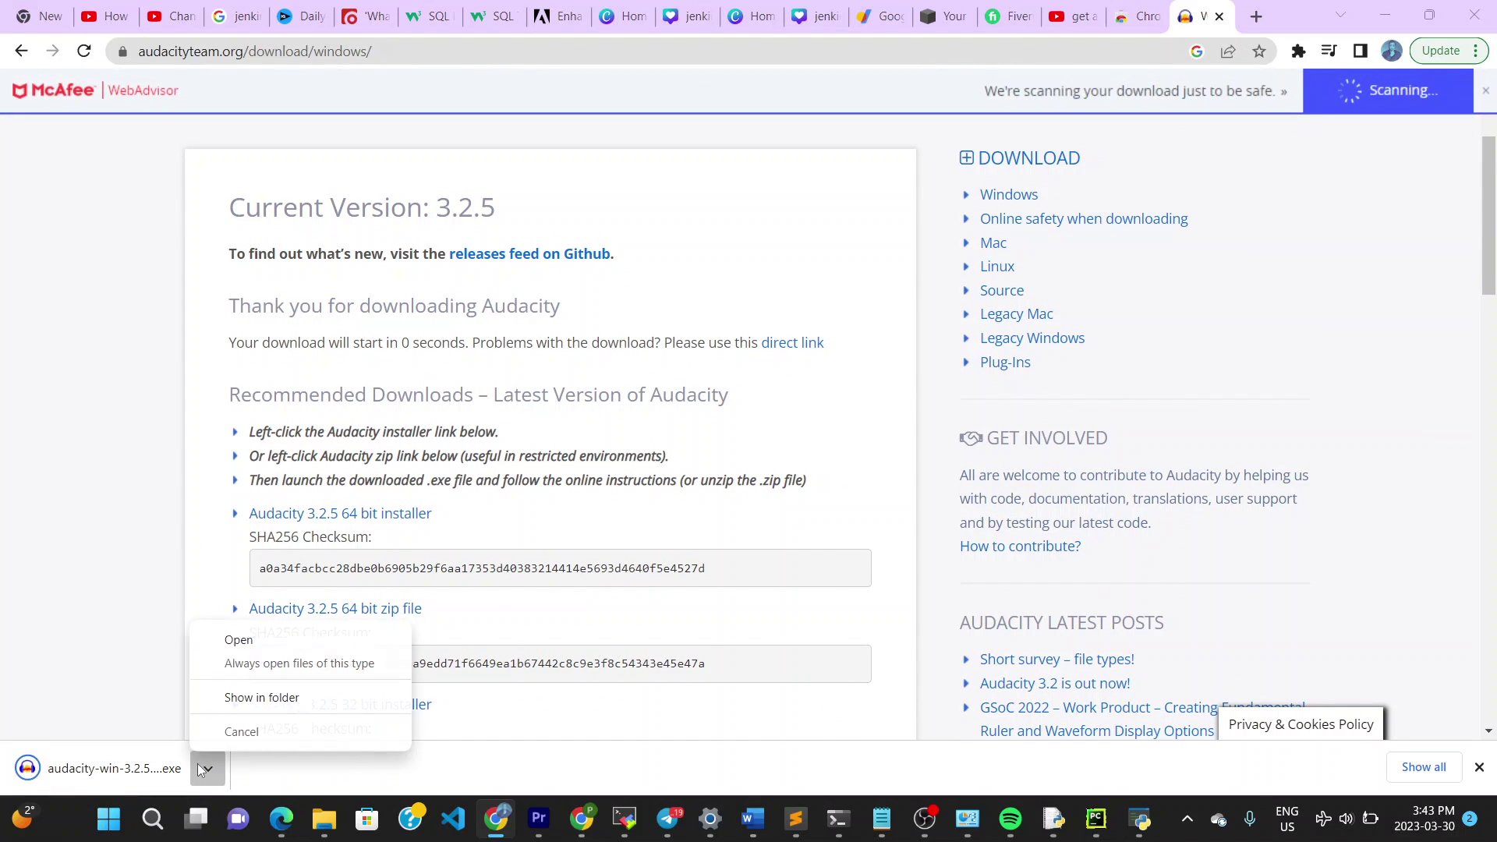
pyautogui.click(234, 645)
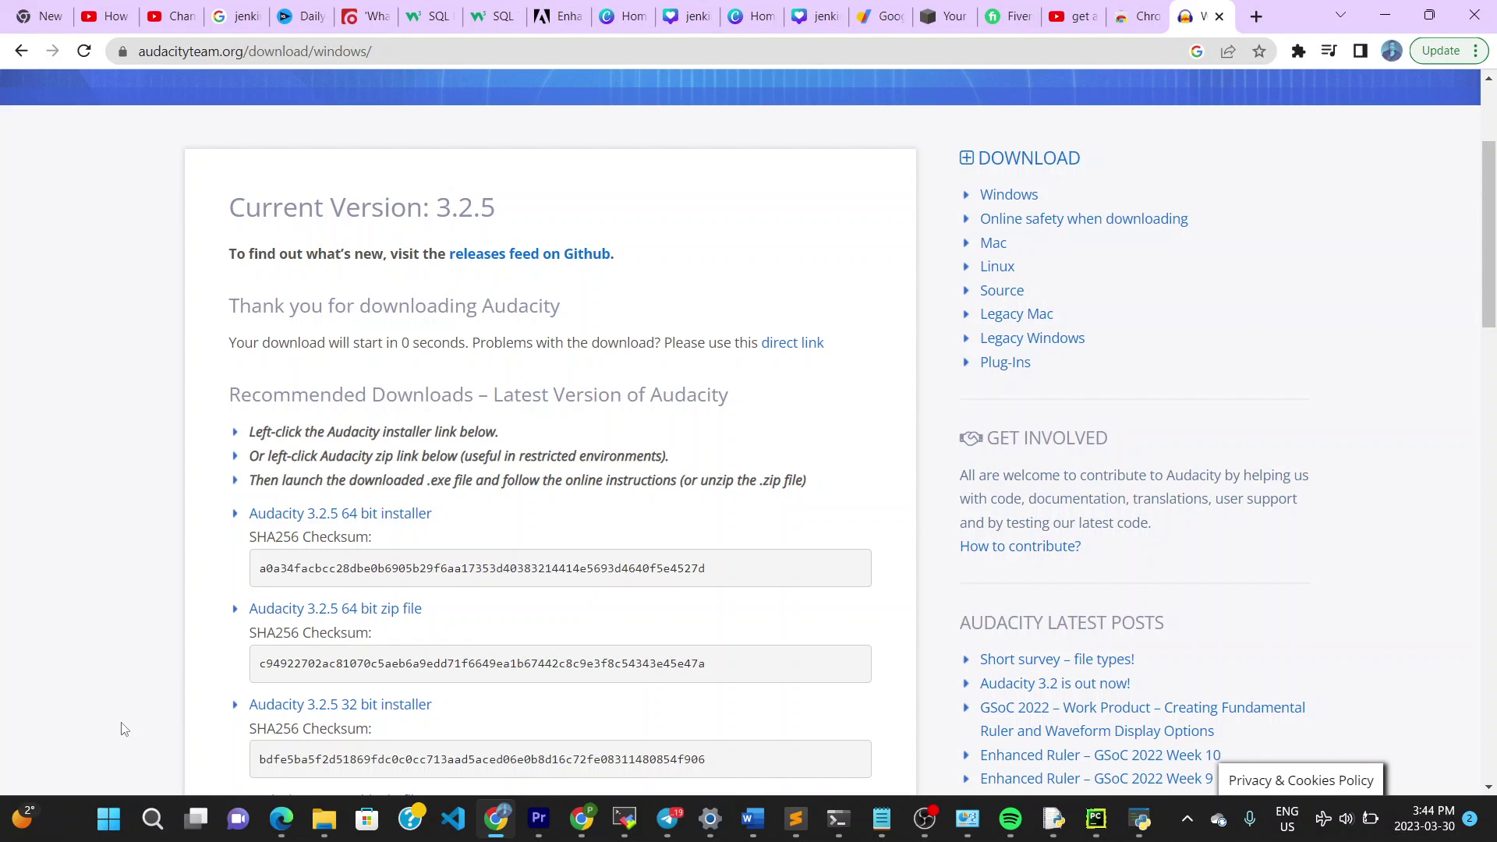
# - Find the installed Audacity app through the Windows search and launch it
pyautogui.scroll(-8, 117, 718)
pyautogui.press('super+s')
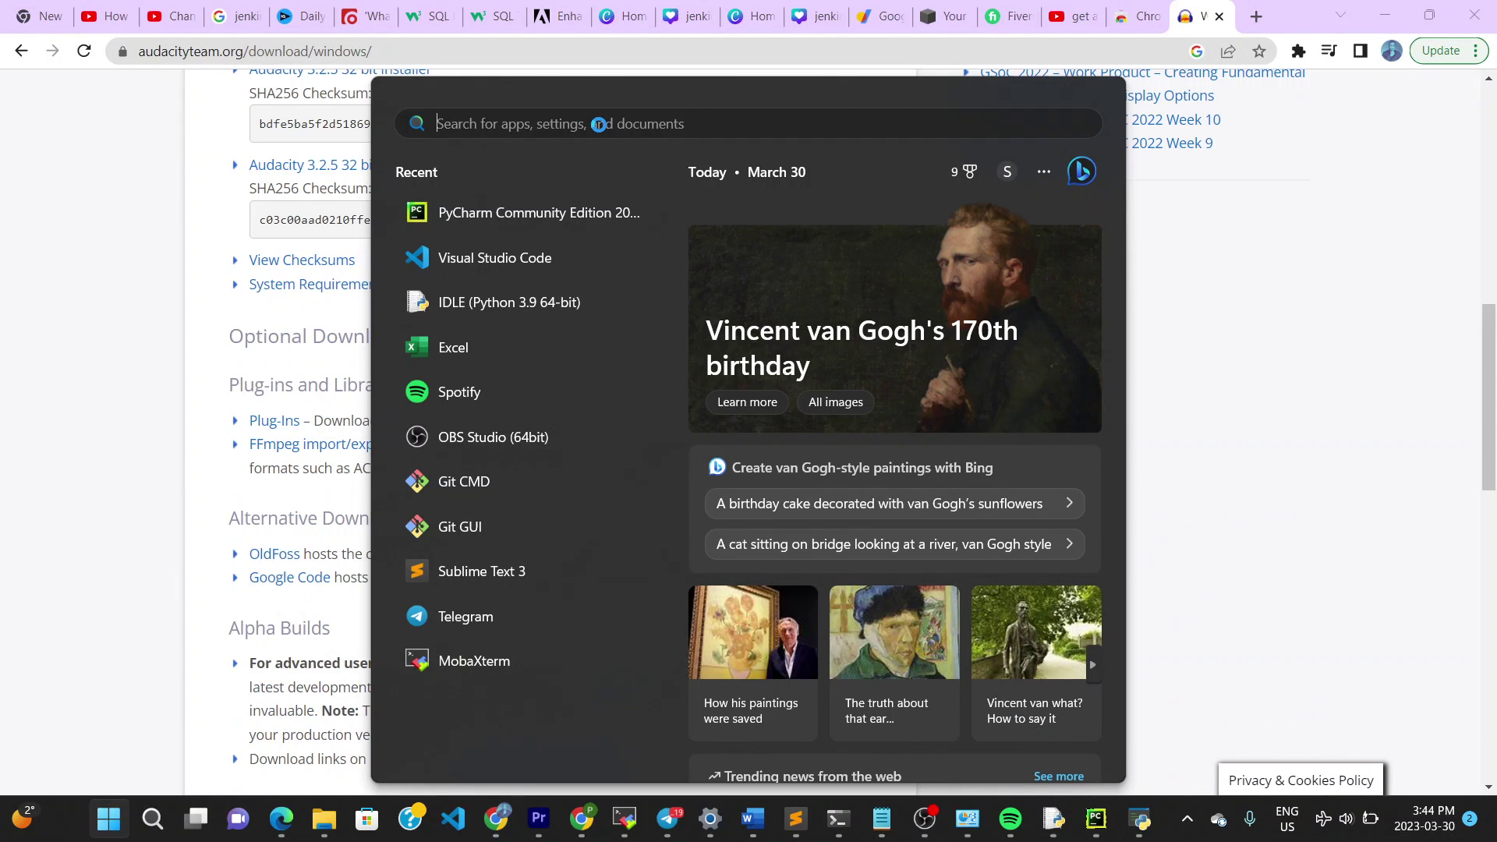
pyautogui.write('audac')
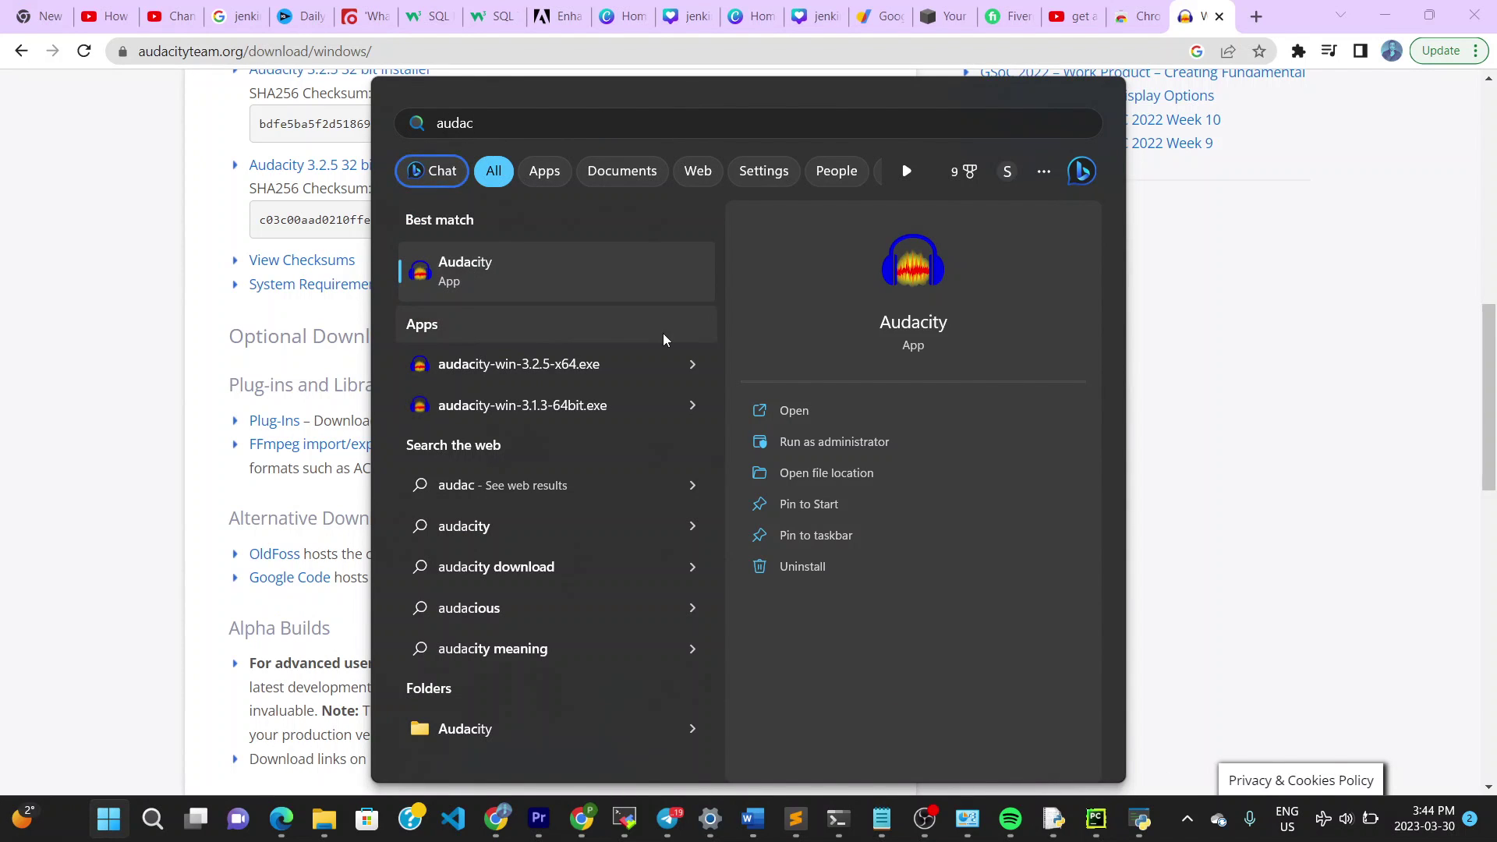
pyautogui.click(785, 422)
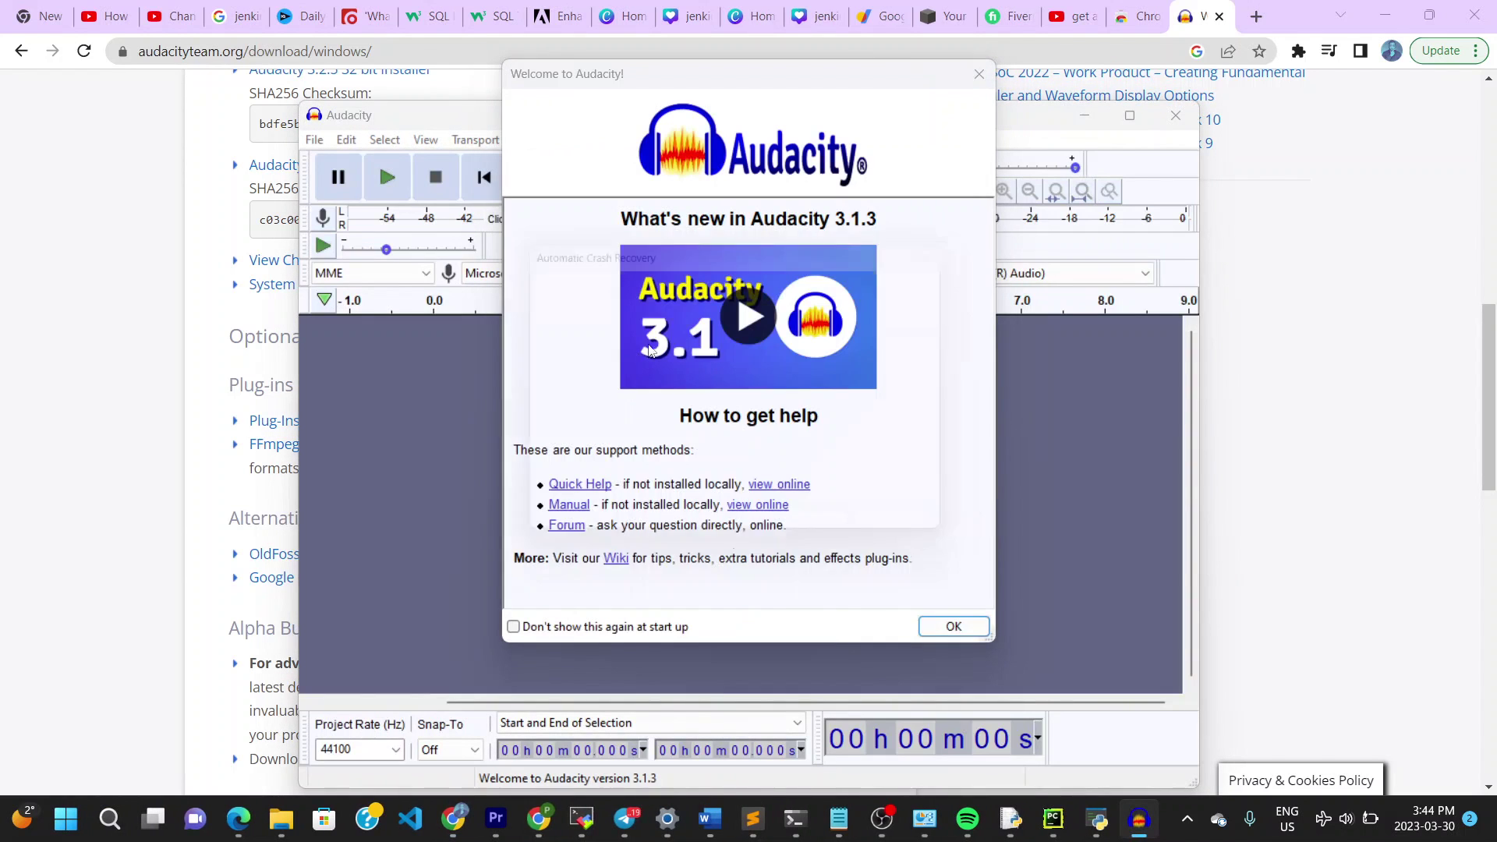
# - Skip the update and crash recovery, dismiss the welcome message, and maximize the Audacity window
pyautogui.click(780, 536)
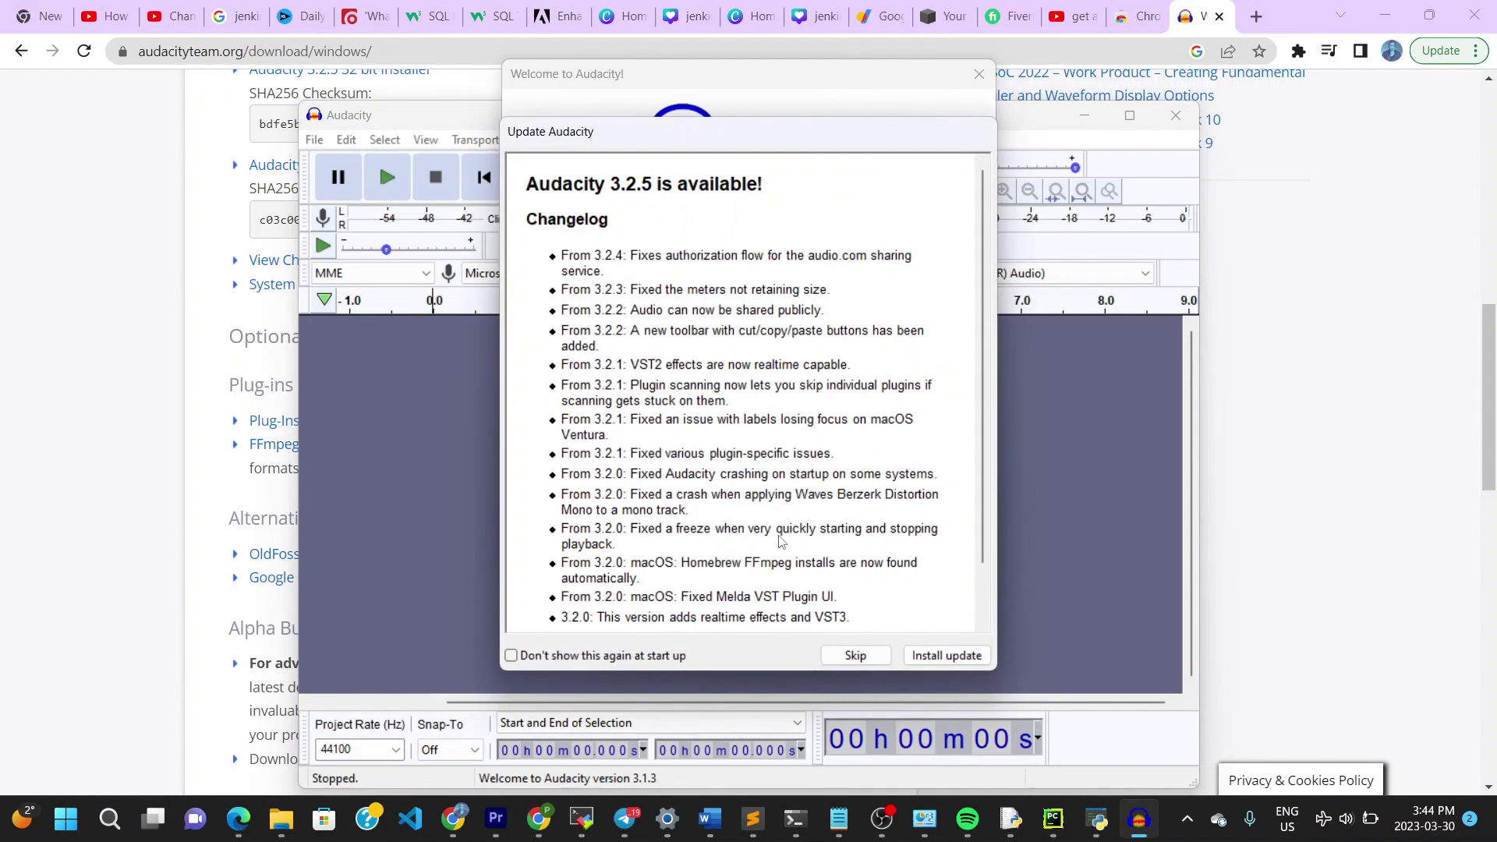
pyautogui.click(855, 654)
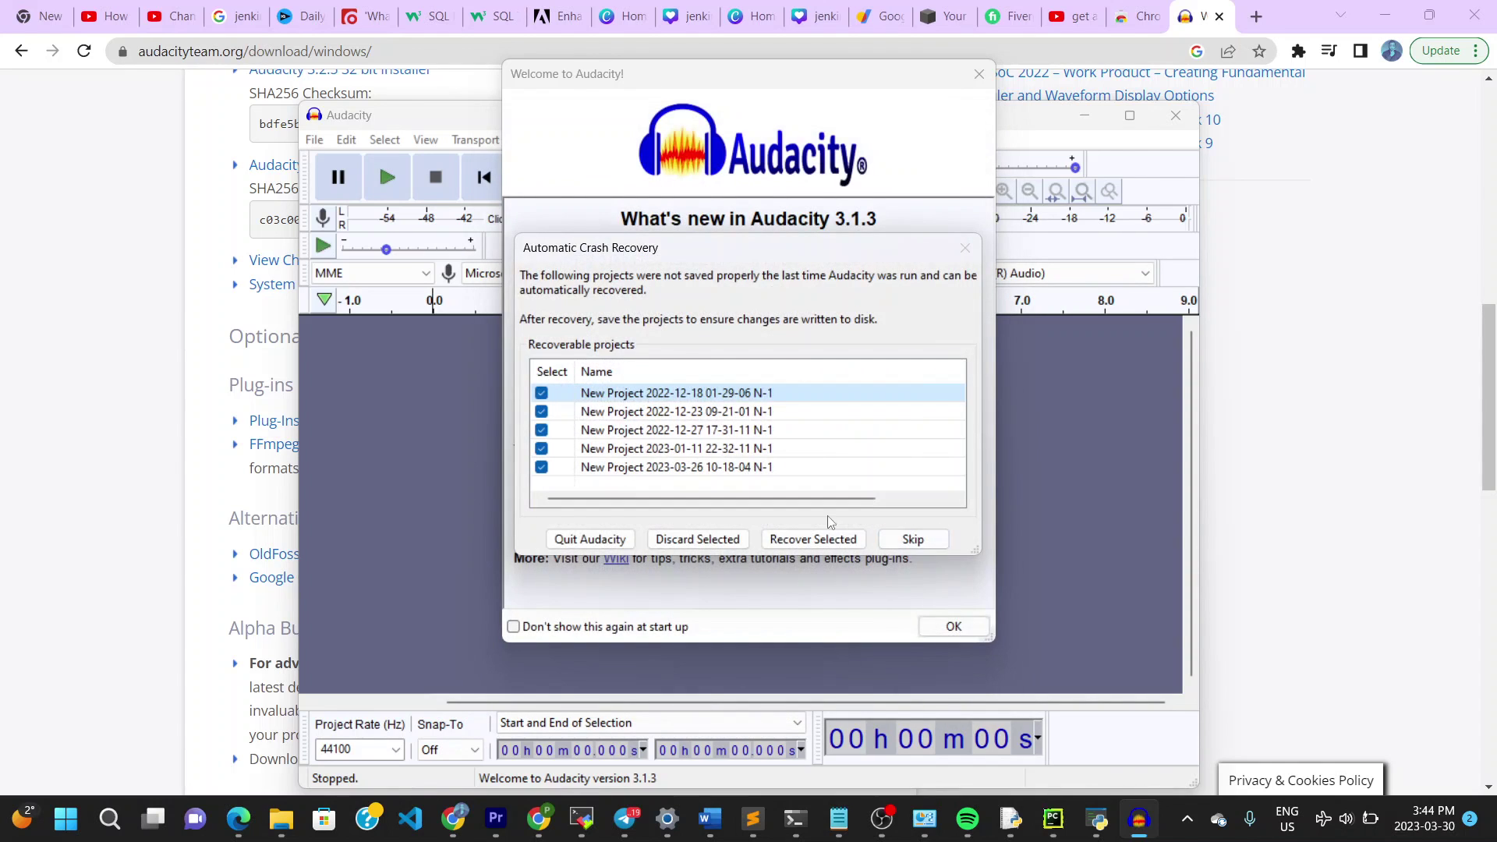
pyautogui.click(910, 537)
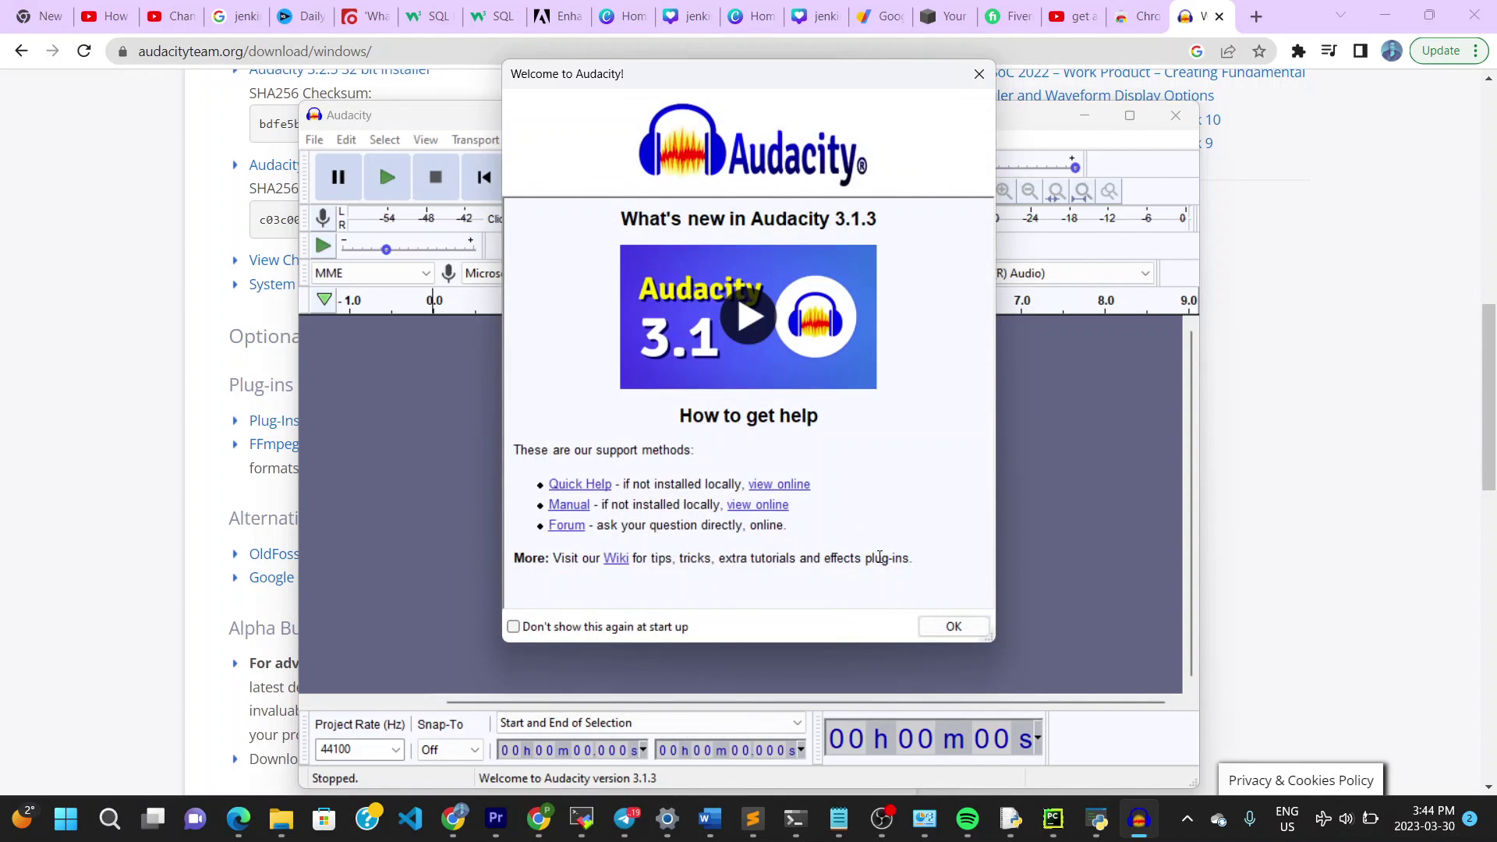
pyautogui.click(952, 626)
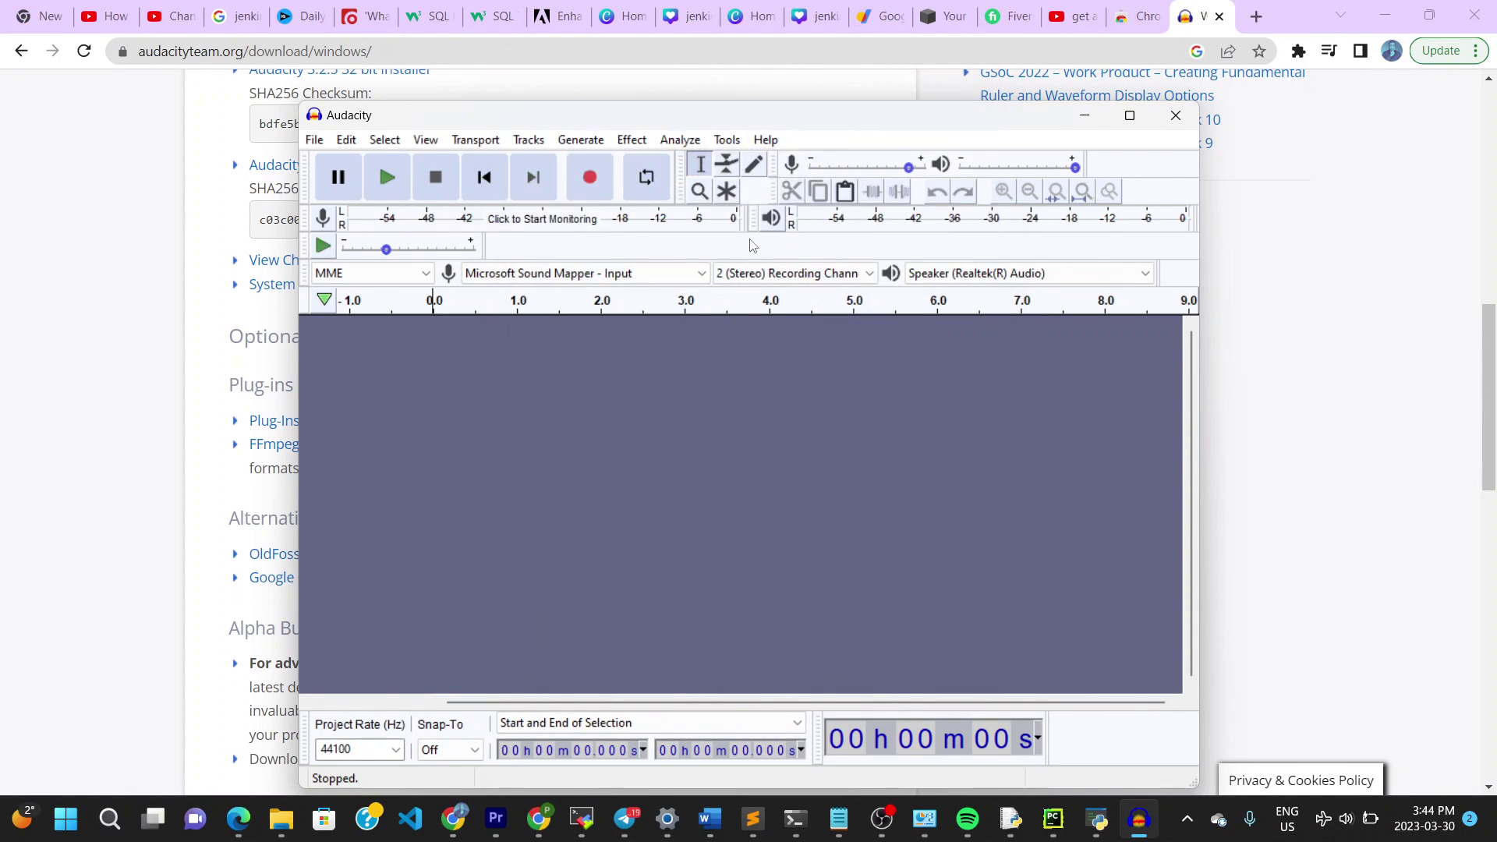
pyautogui.click(1129, 117)
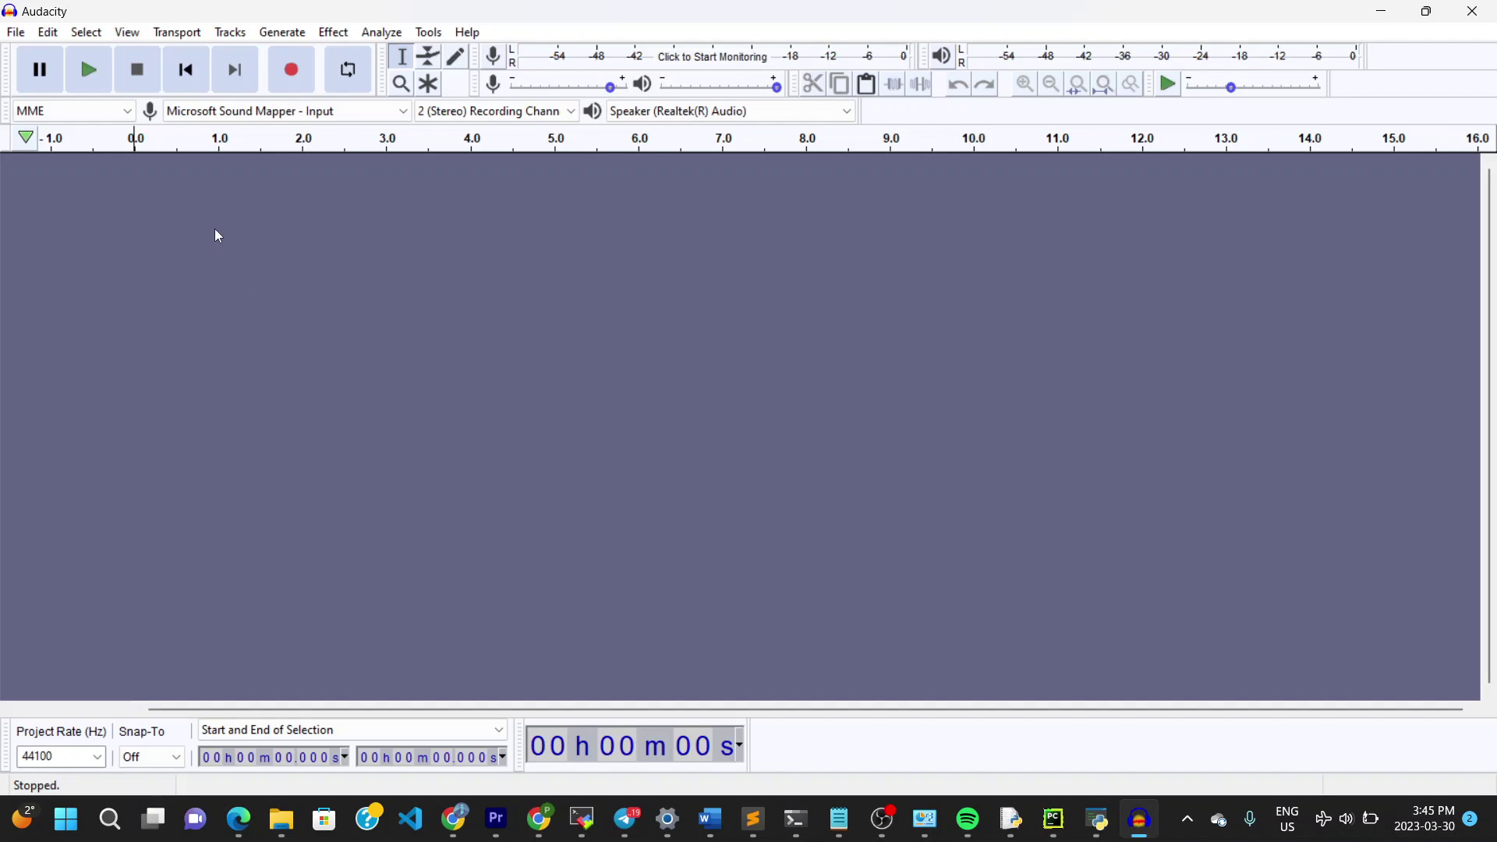
# - Record about 21 seconds of microphone audio on a new stereo track and return to its beginning
pyautogui.click(294, 76)
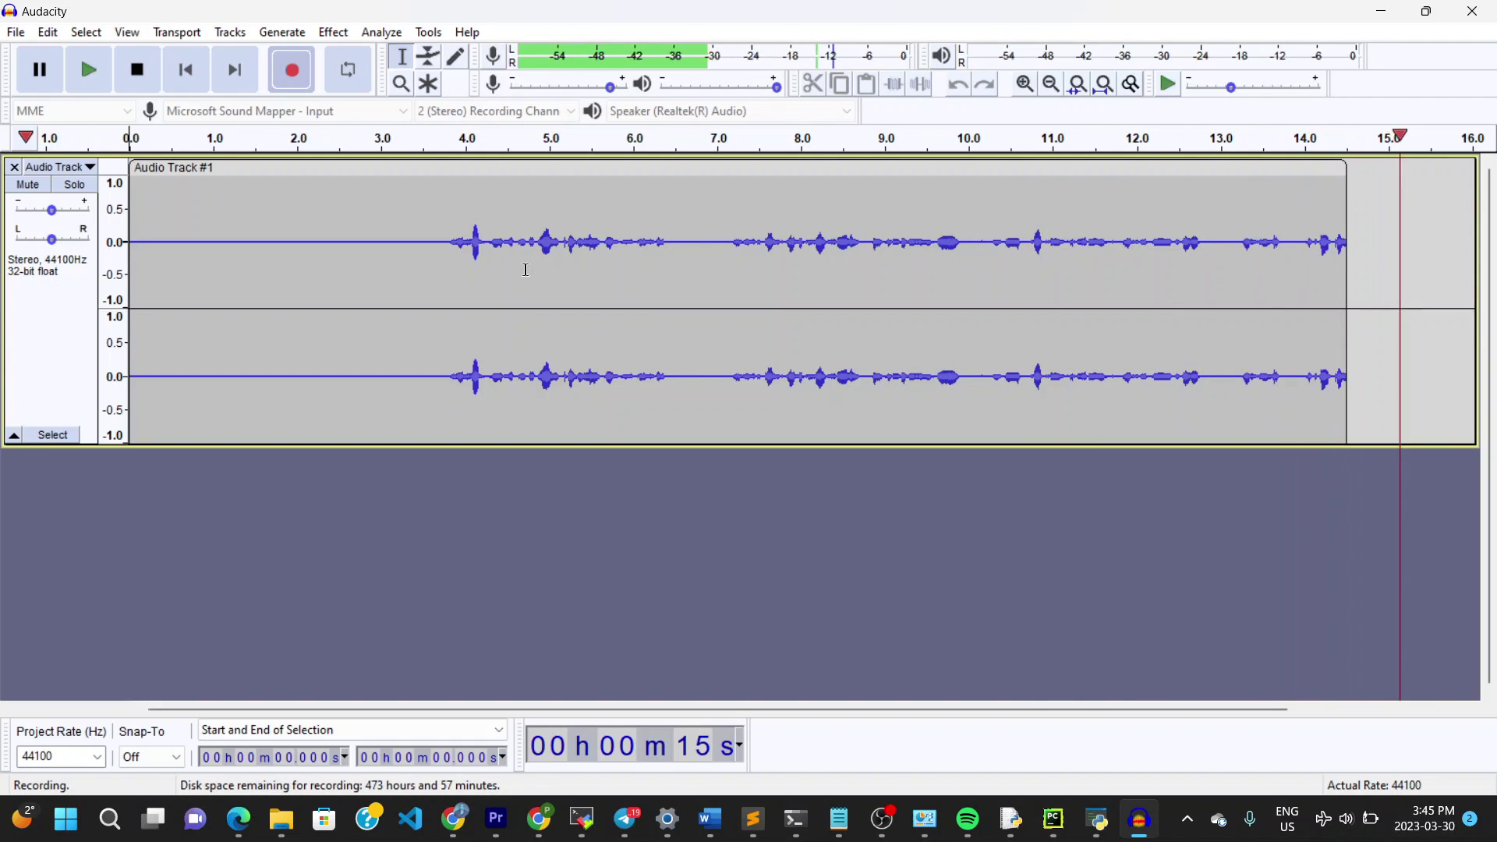
pyautogui.click(136, 72)
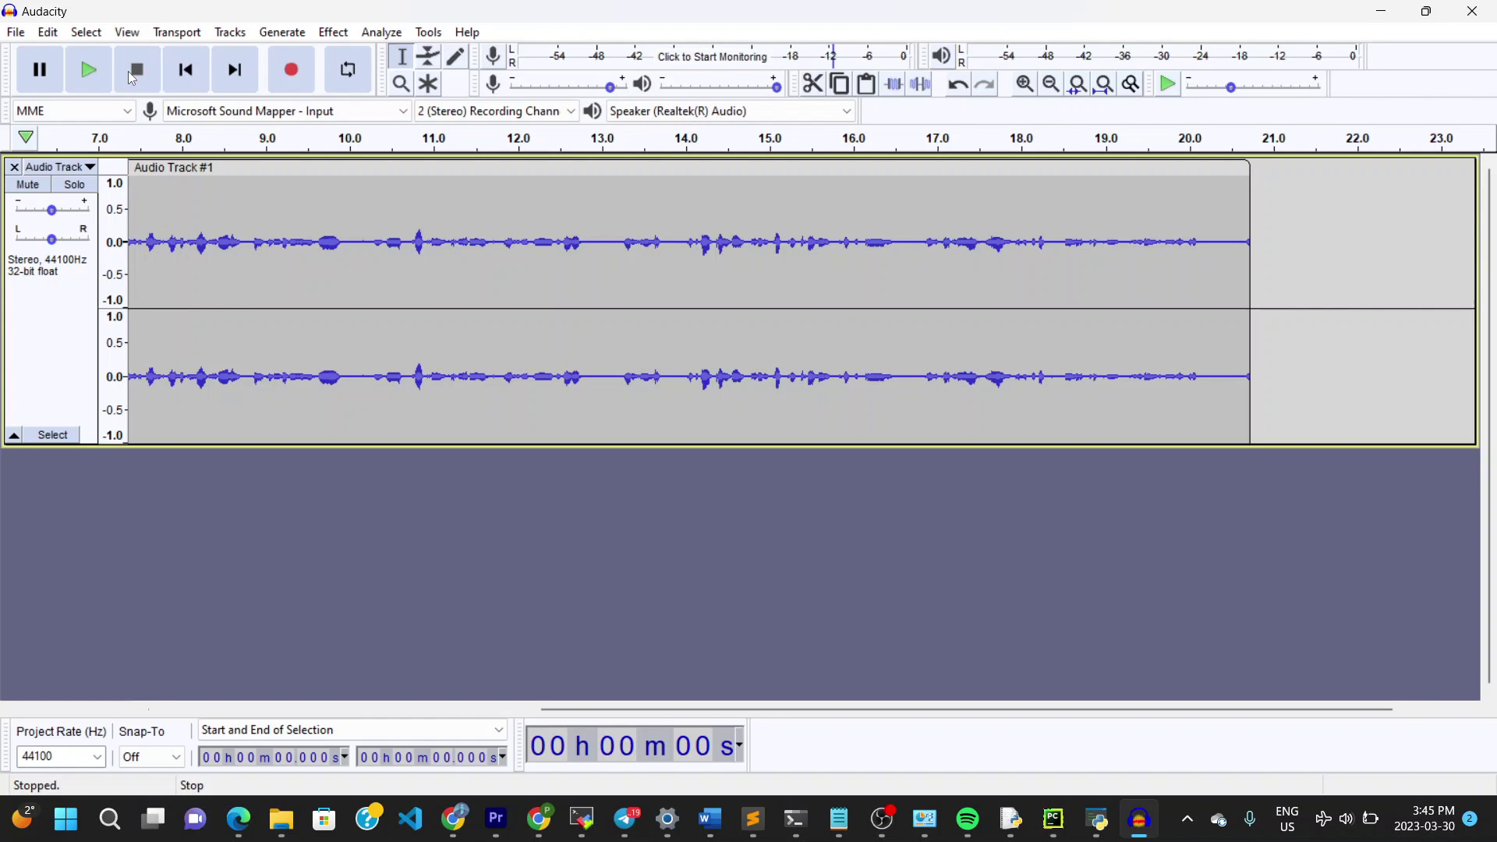
pyautogui.hscroll(-10, 148, 298)
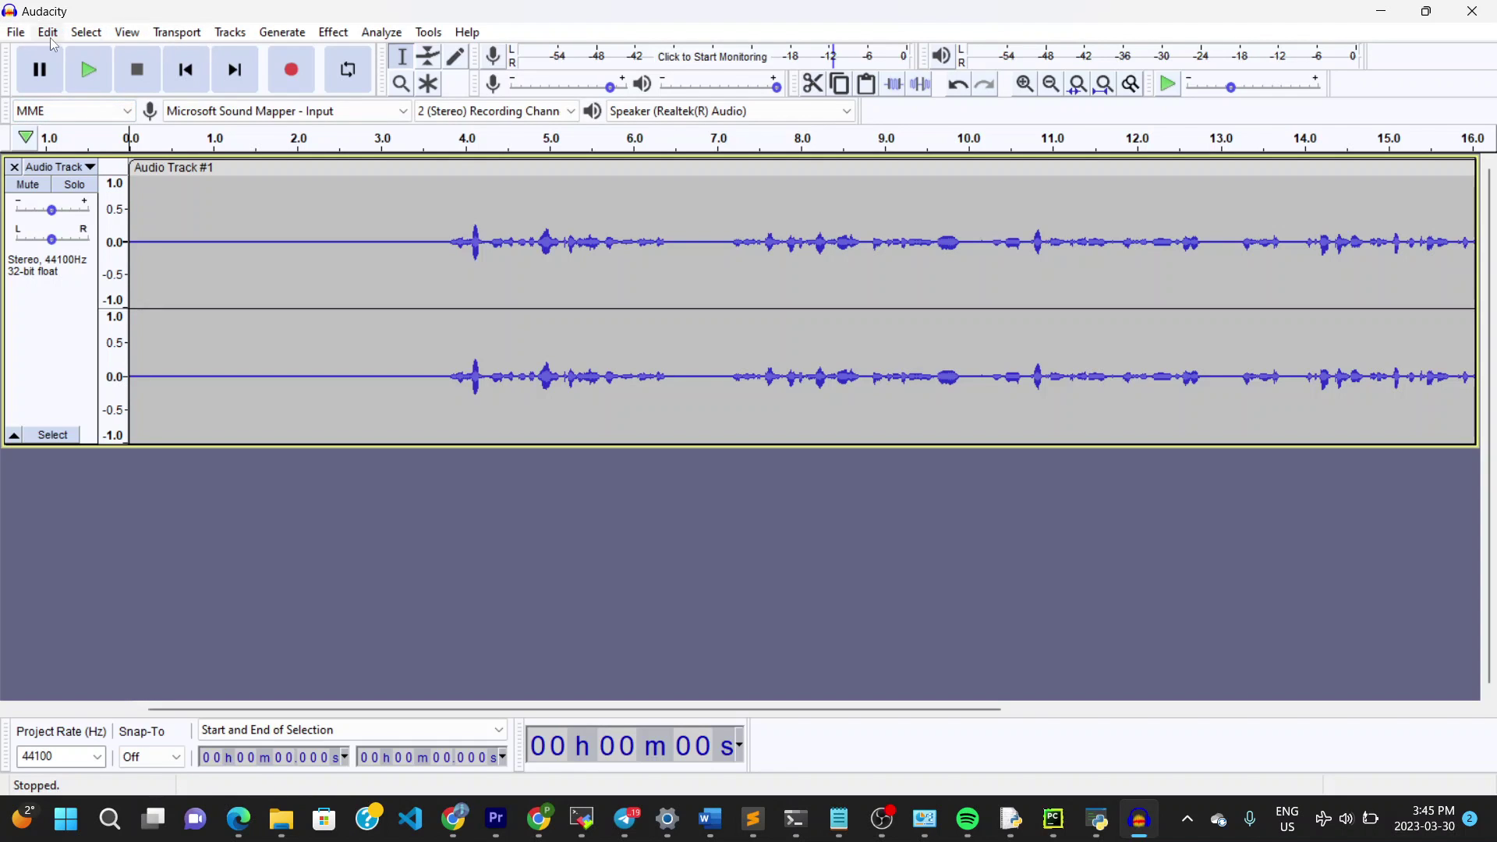
# - Try to import the Jenkins Tutorial MP4 file from the Downloads folder as audio
pyautogui.click(17, 37)
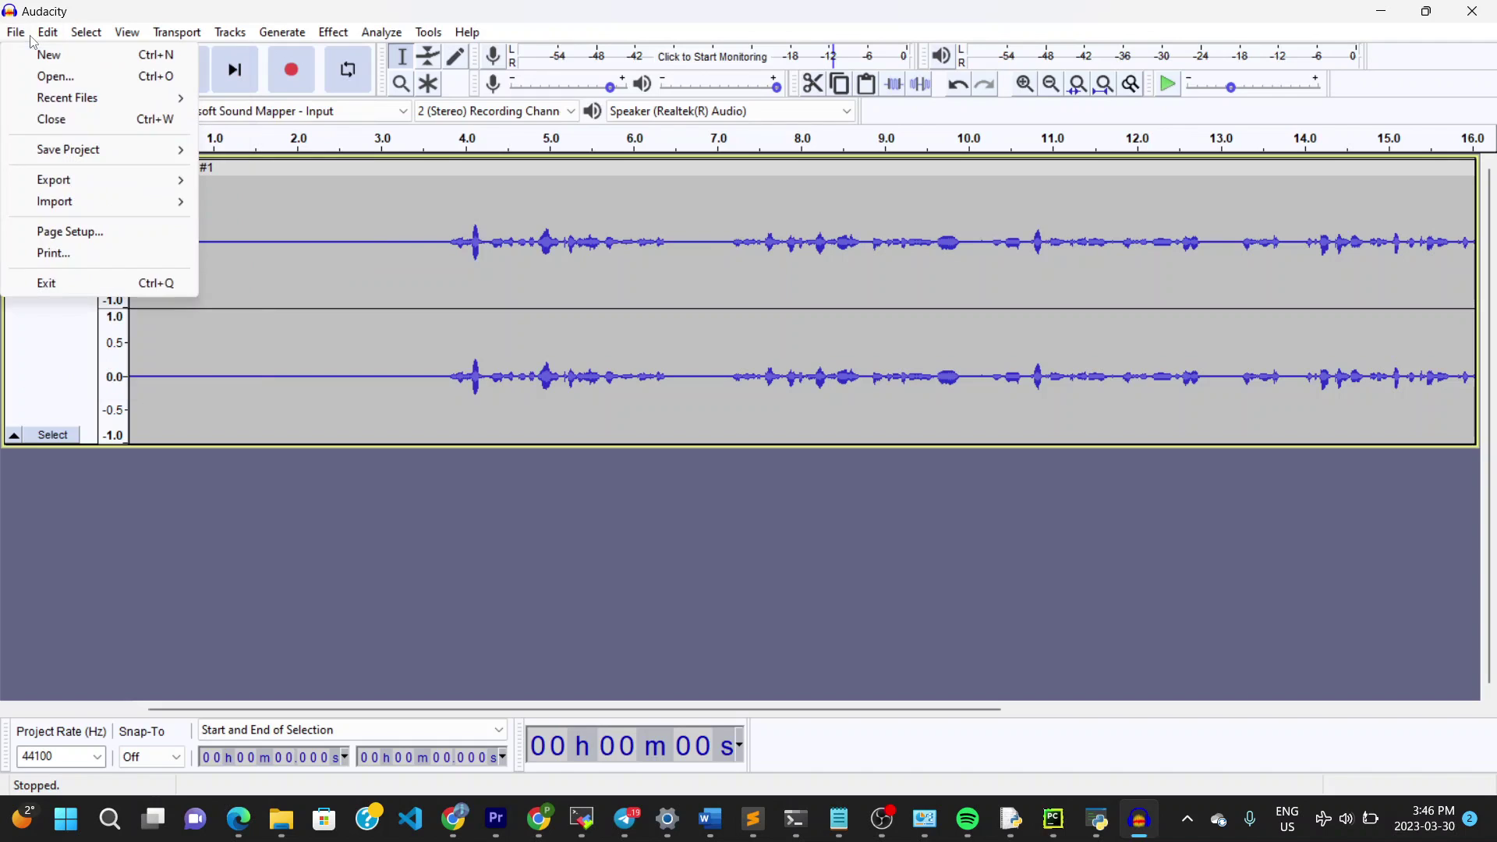
pyautogui.click(17, 37)
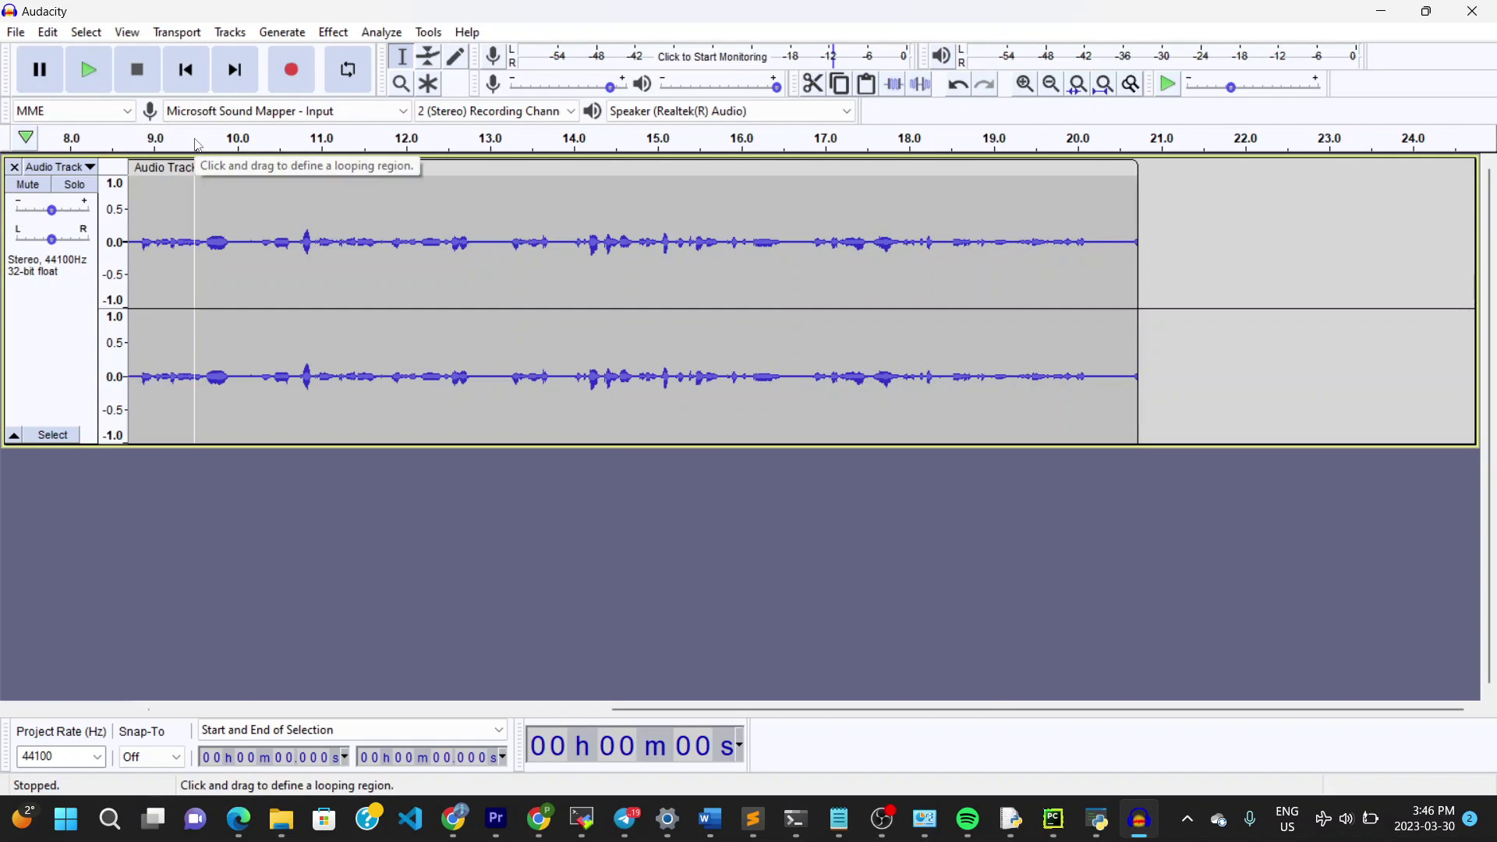
pyautogui.click(15, 34)
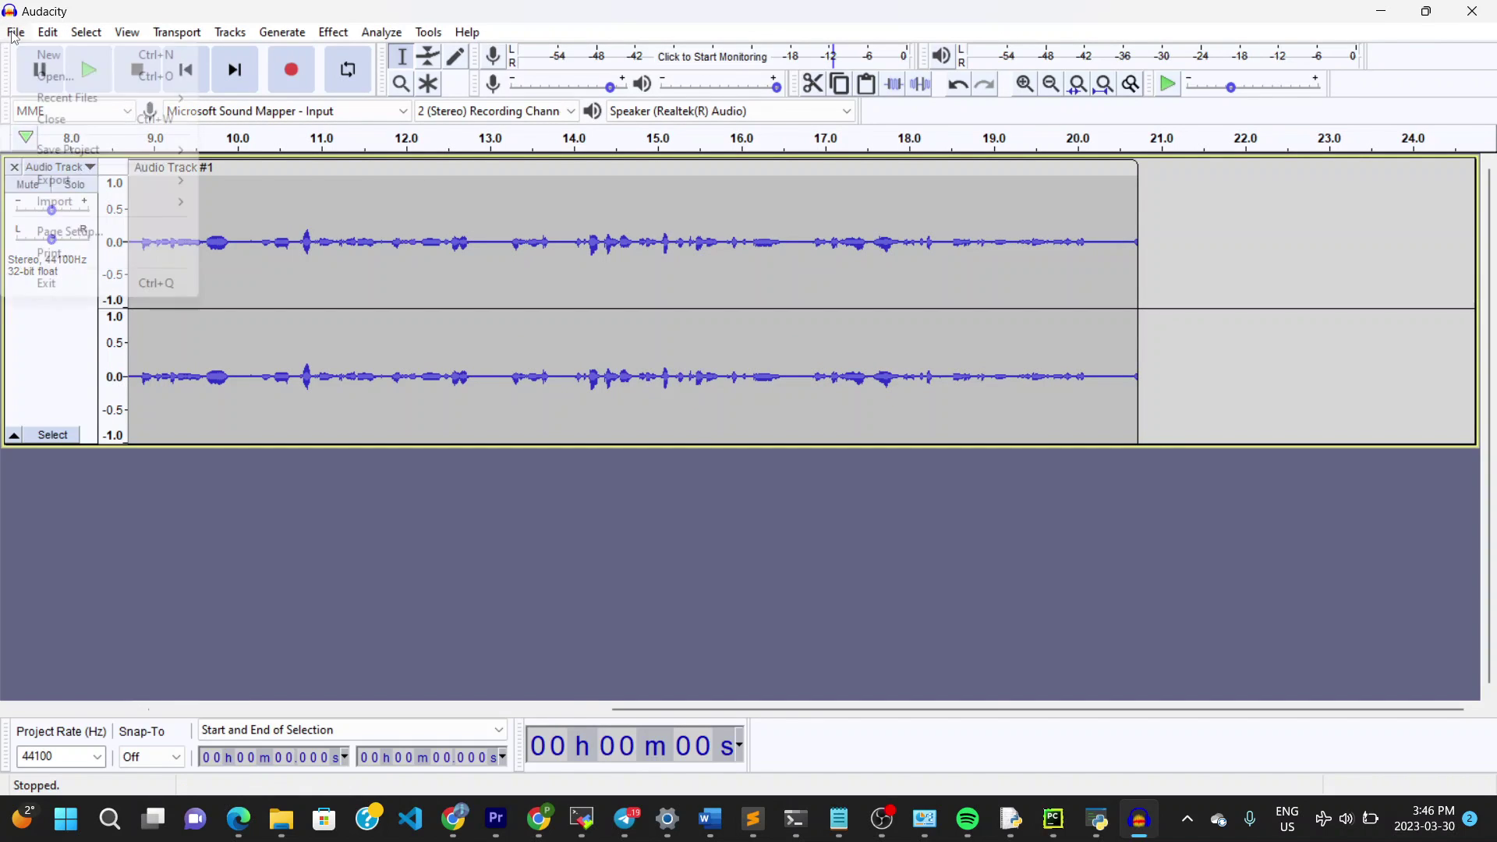
pyautogui.moveTo(47, 152)
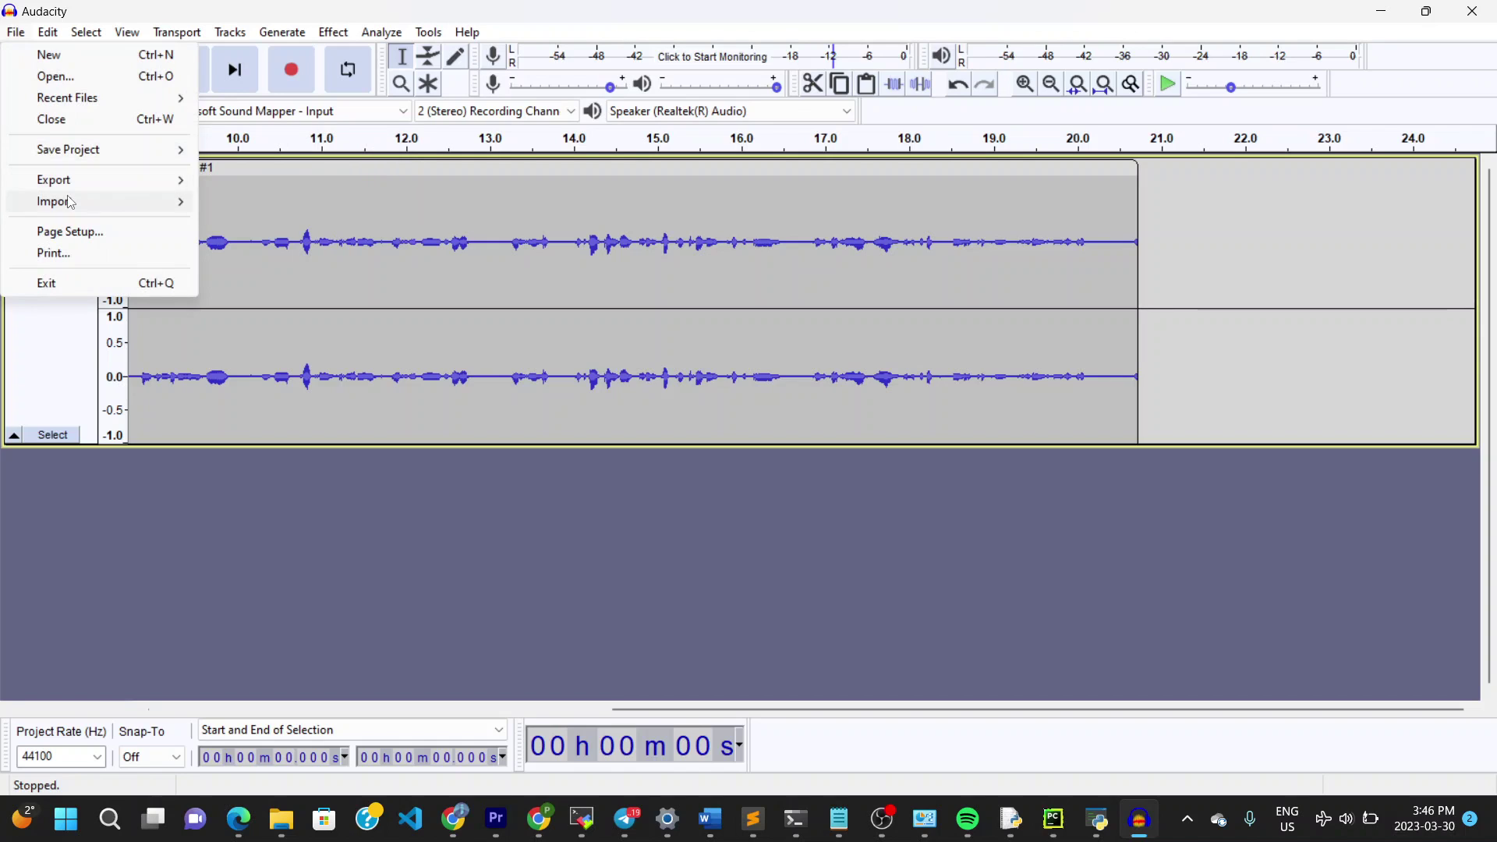
pyautogui.moveTo(70, 203)
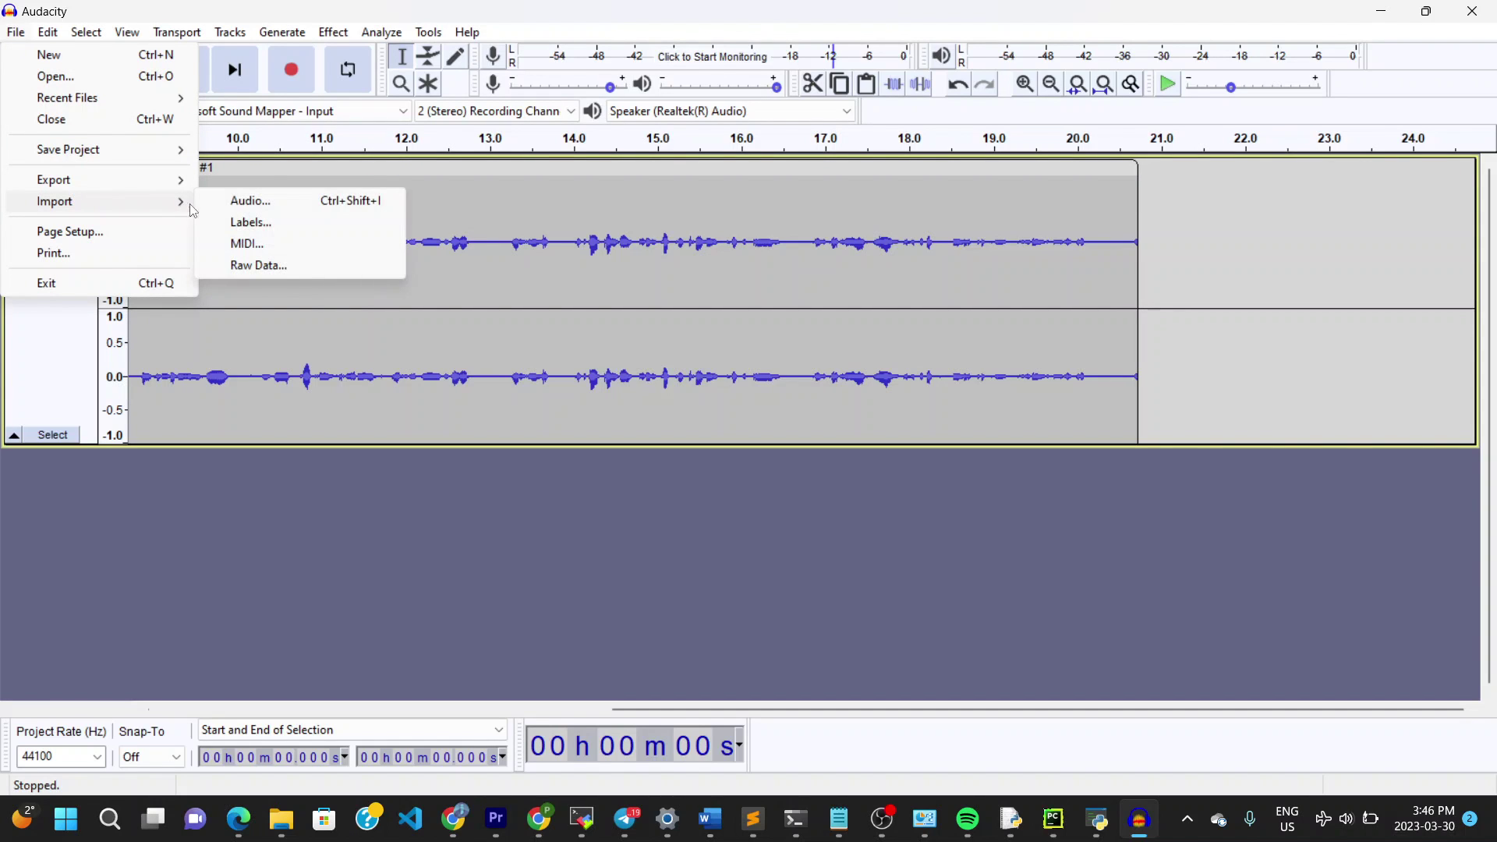
pyautogui.click(265, 204)
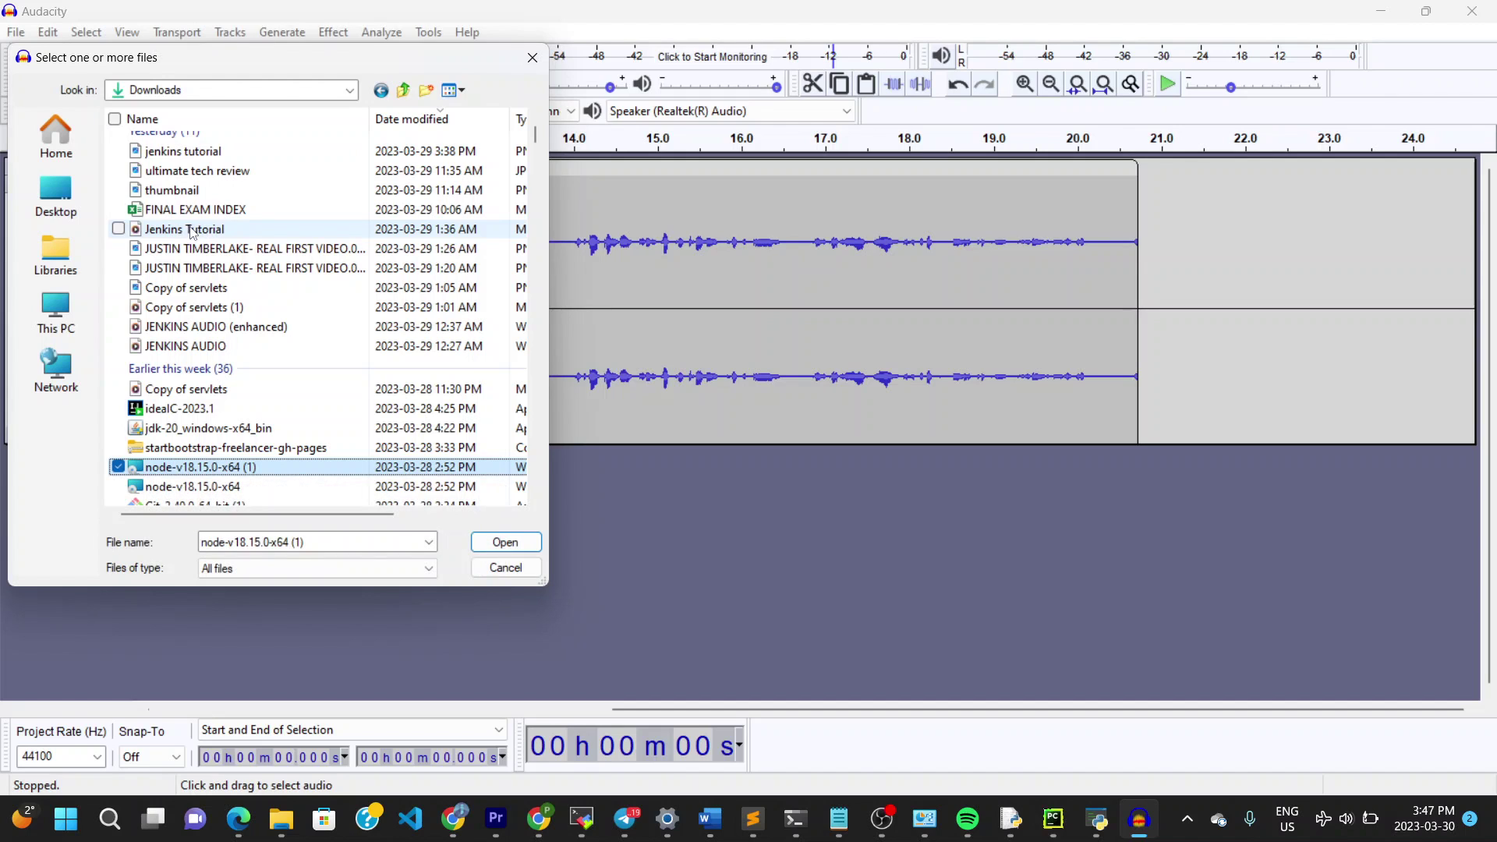
pyautogui.moveTo(191, 234)
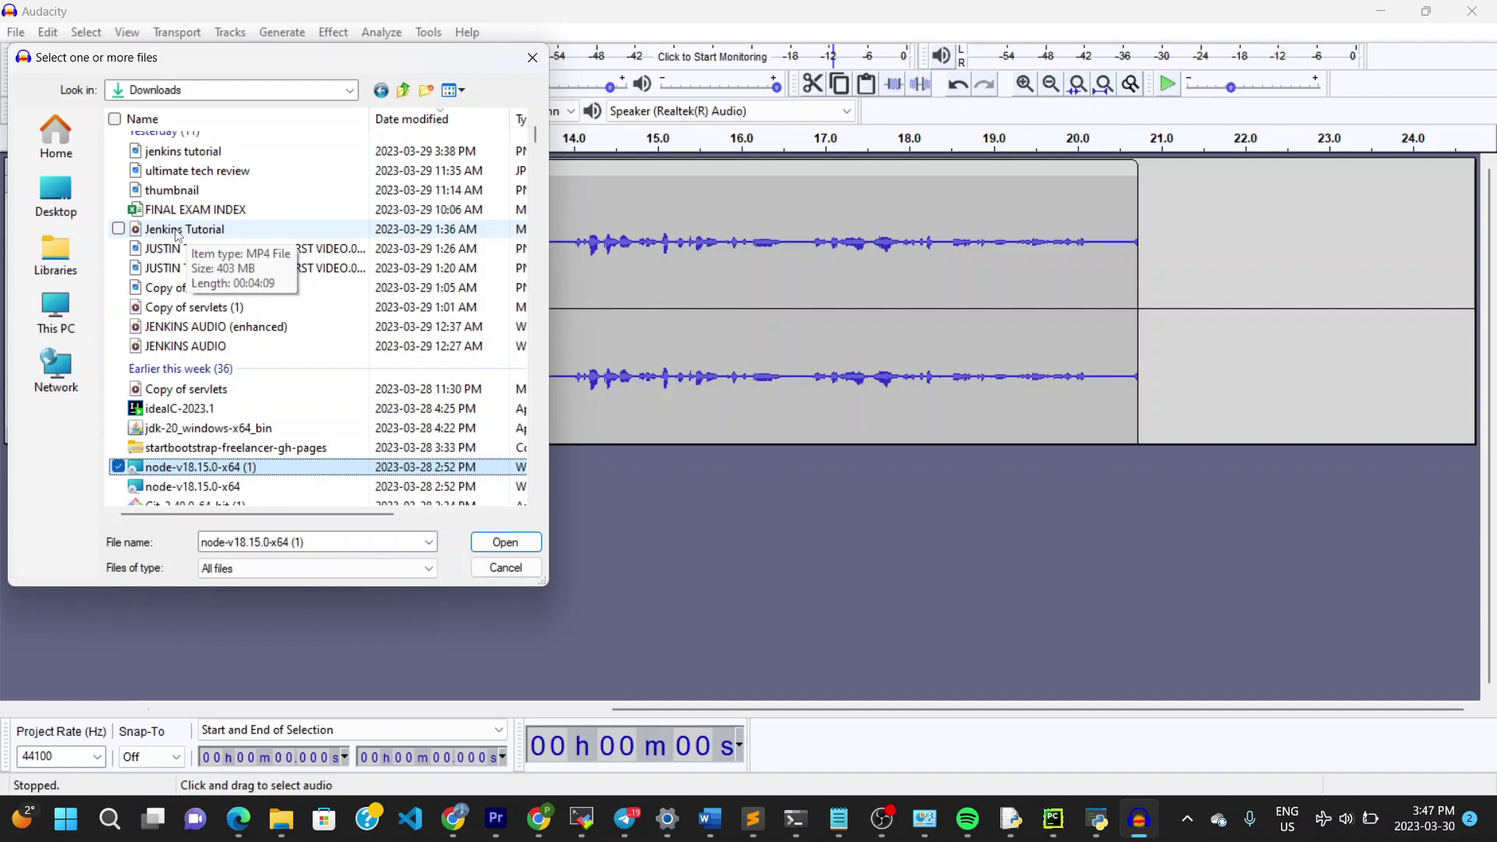
pyautogui.doubleClick(173, 231)
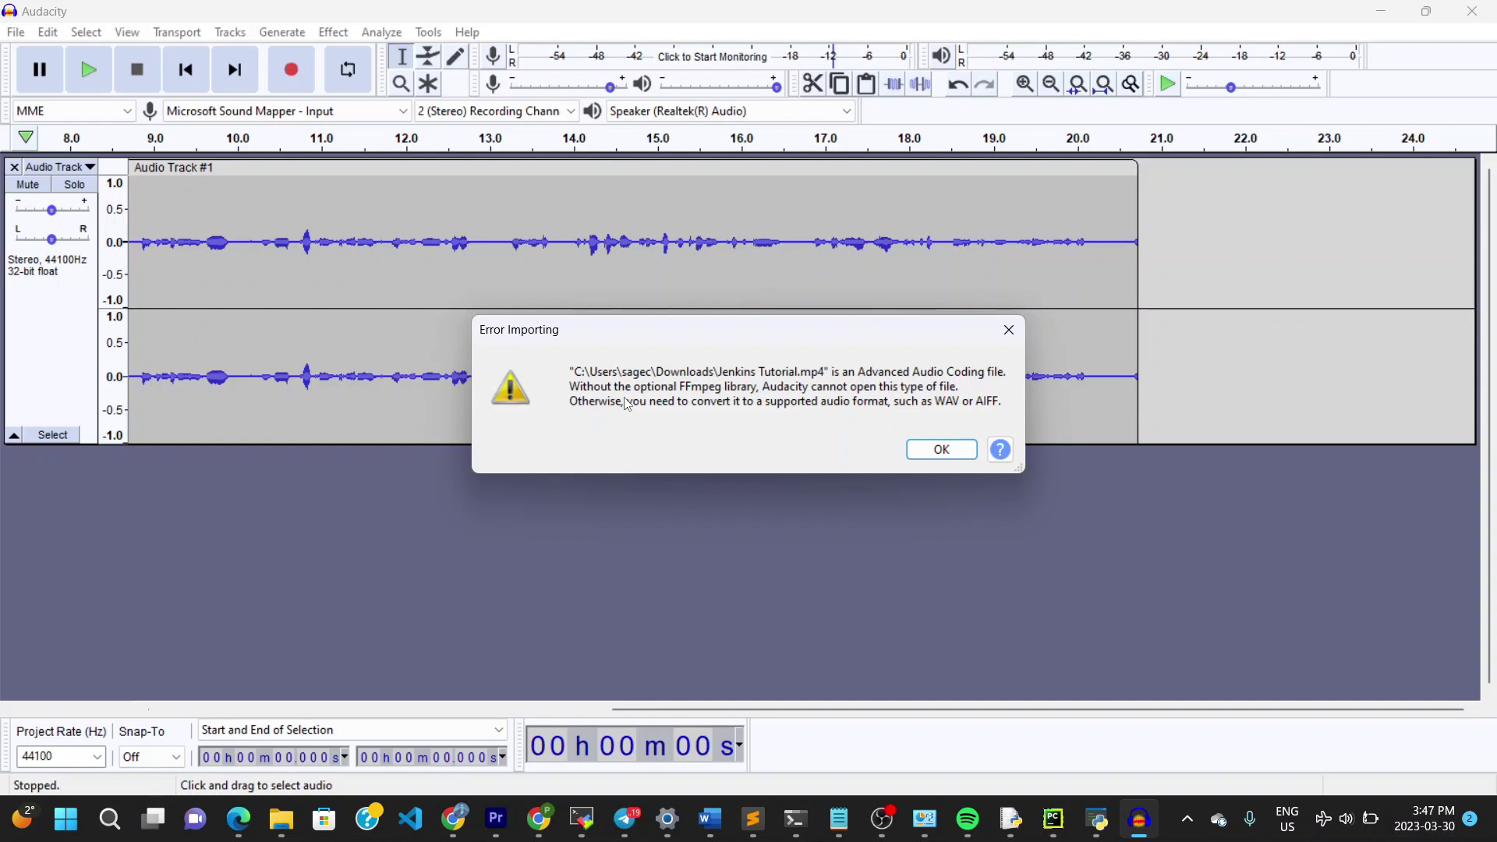
pyautogui.click(934, 453)
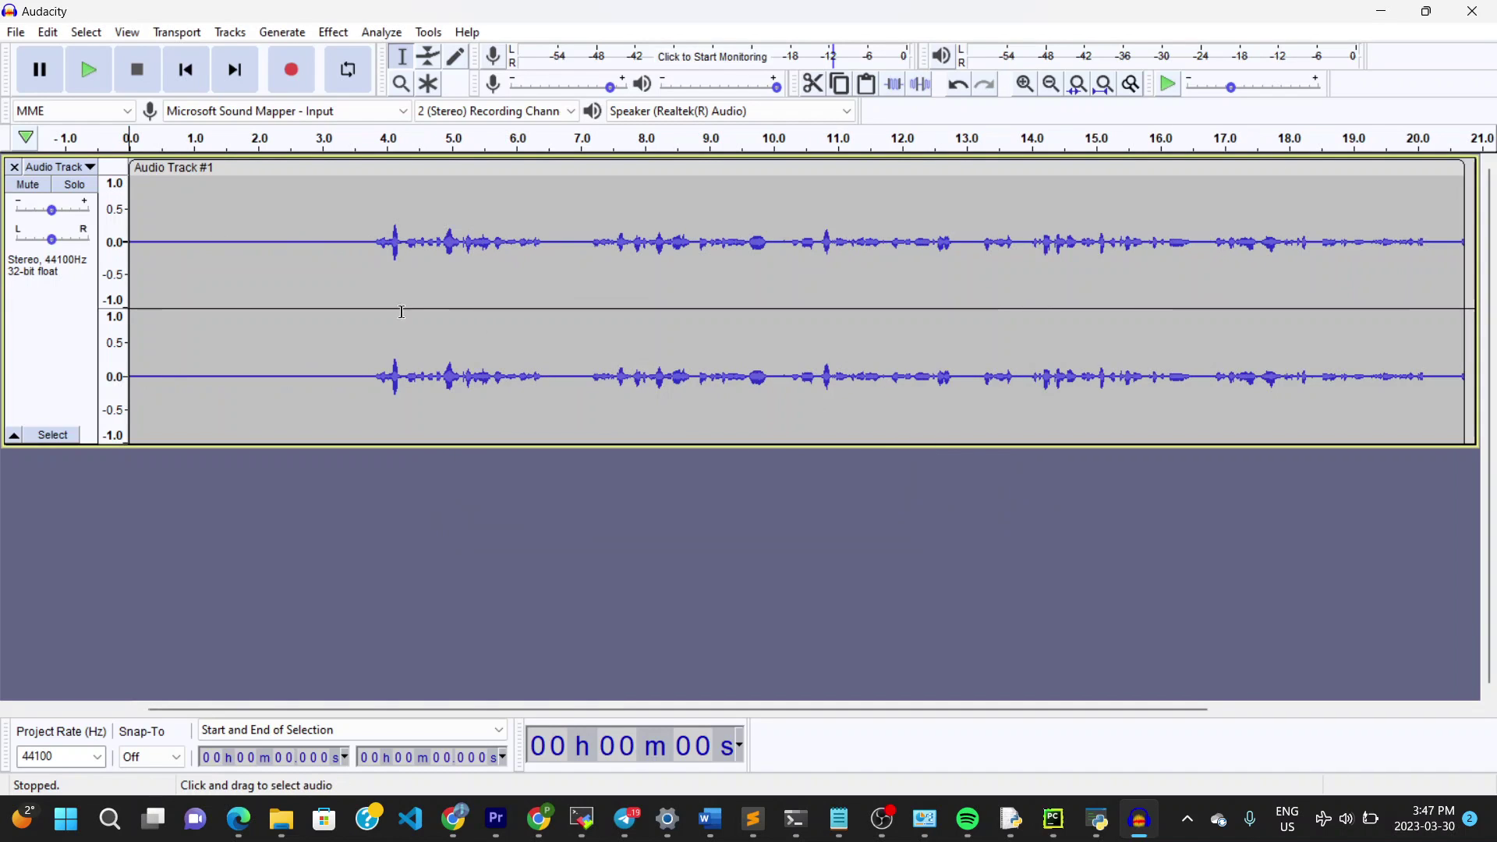
# - Import the JENKINS AUDIO file from Downloads as a second track and place the cursor at about 40 seconds in it
pyautogui.click(16, 34)
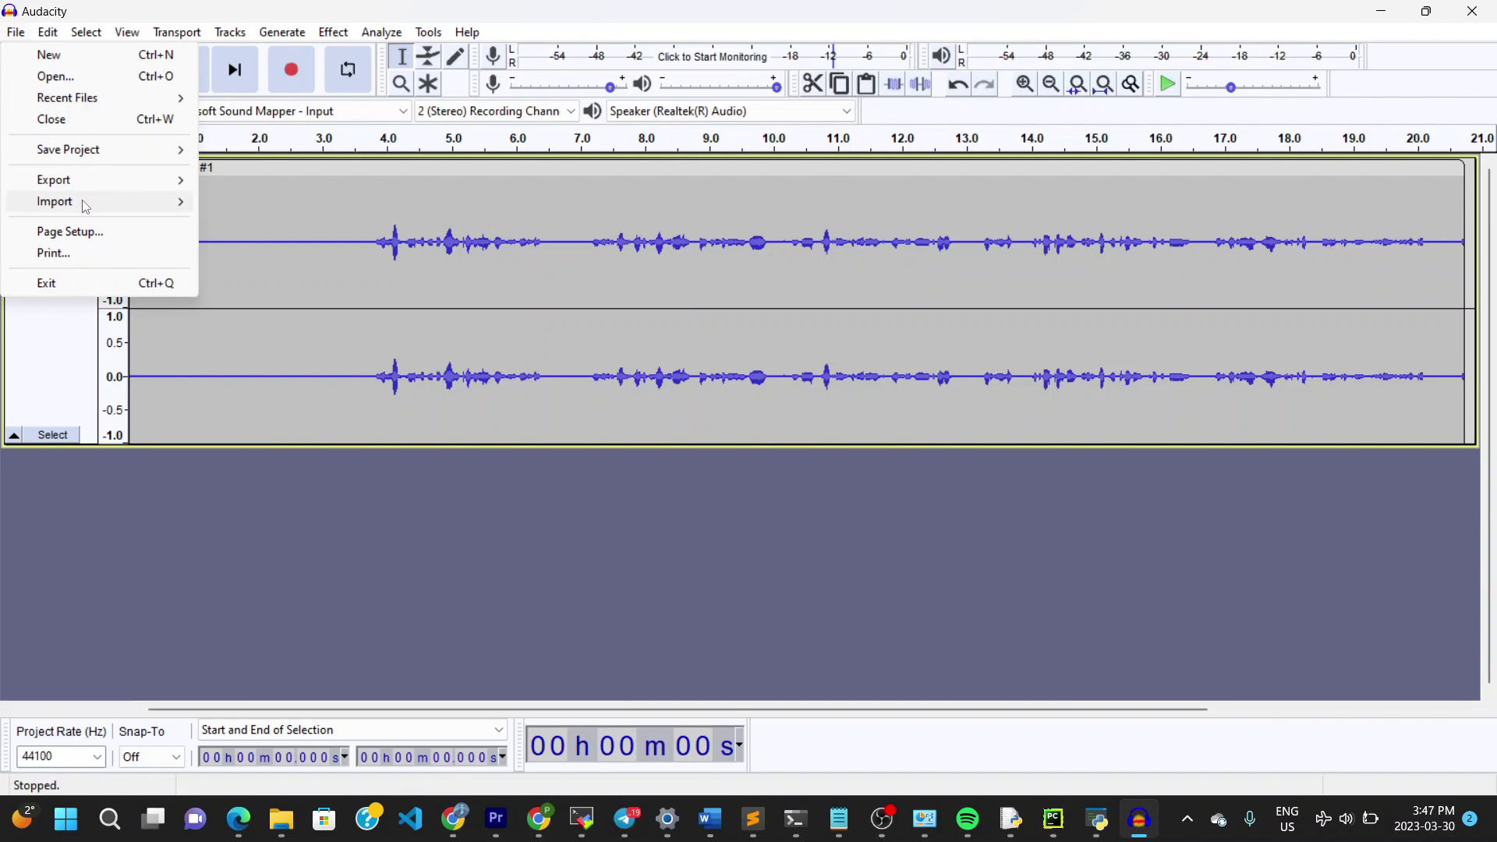
pyautogui.moveTo(85, 207)
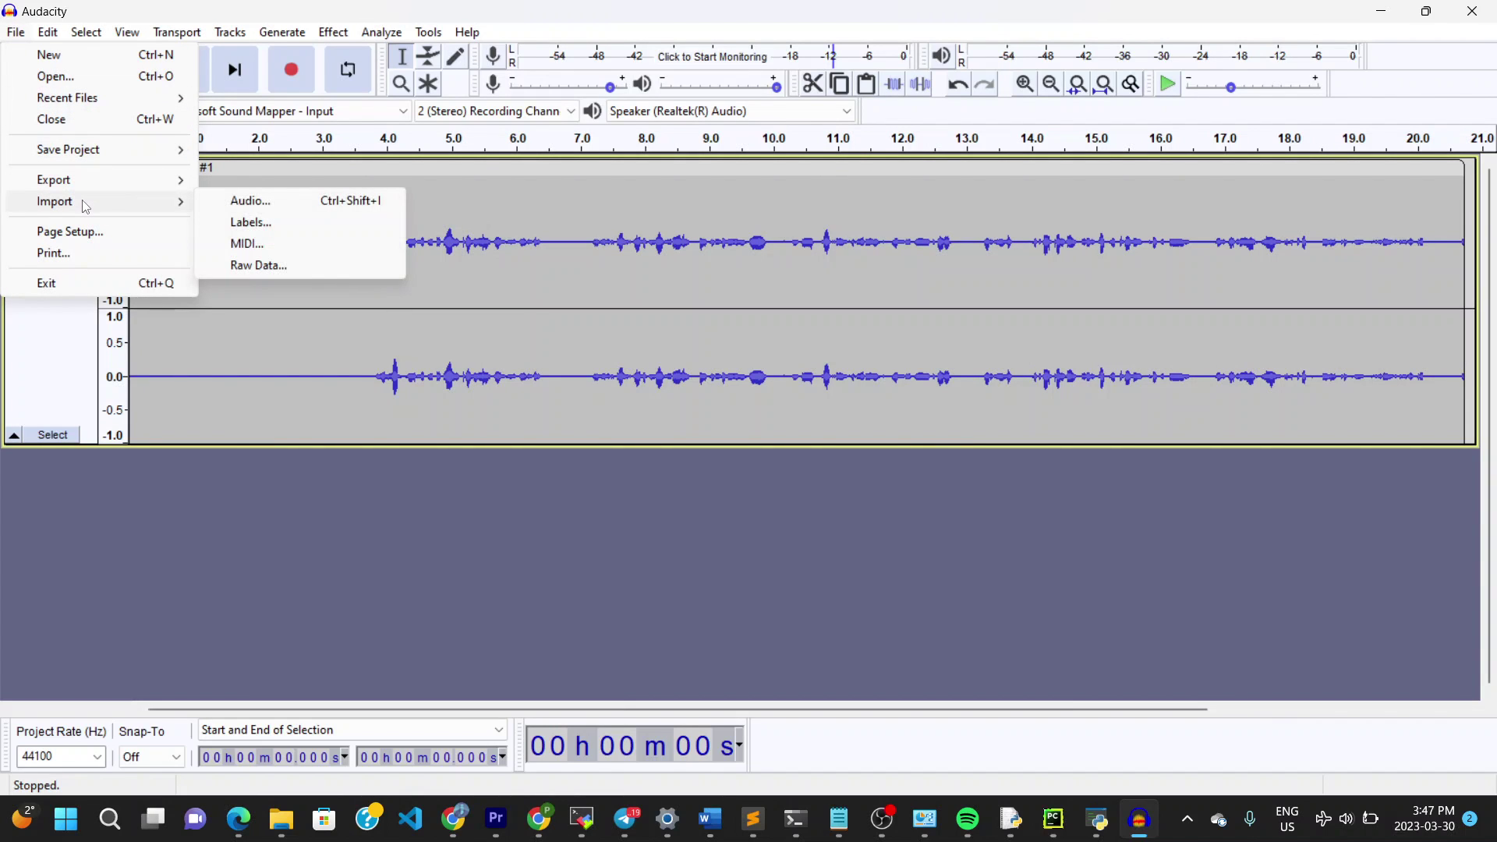
pyautogui.click(237, 204)
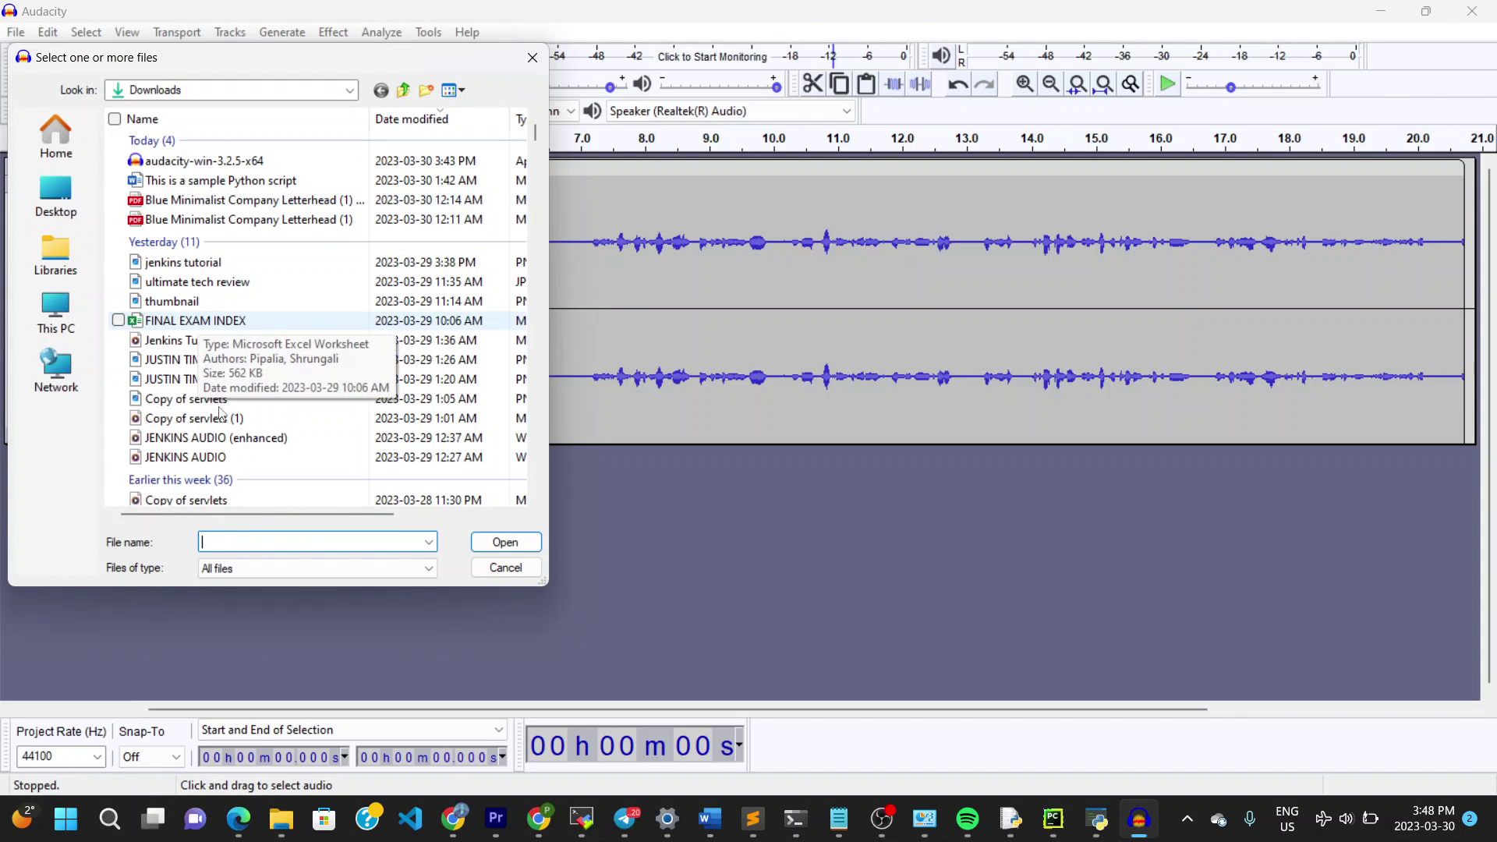
pyautogui.doubleClick(196, 458)
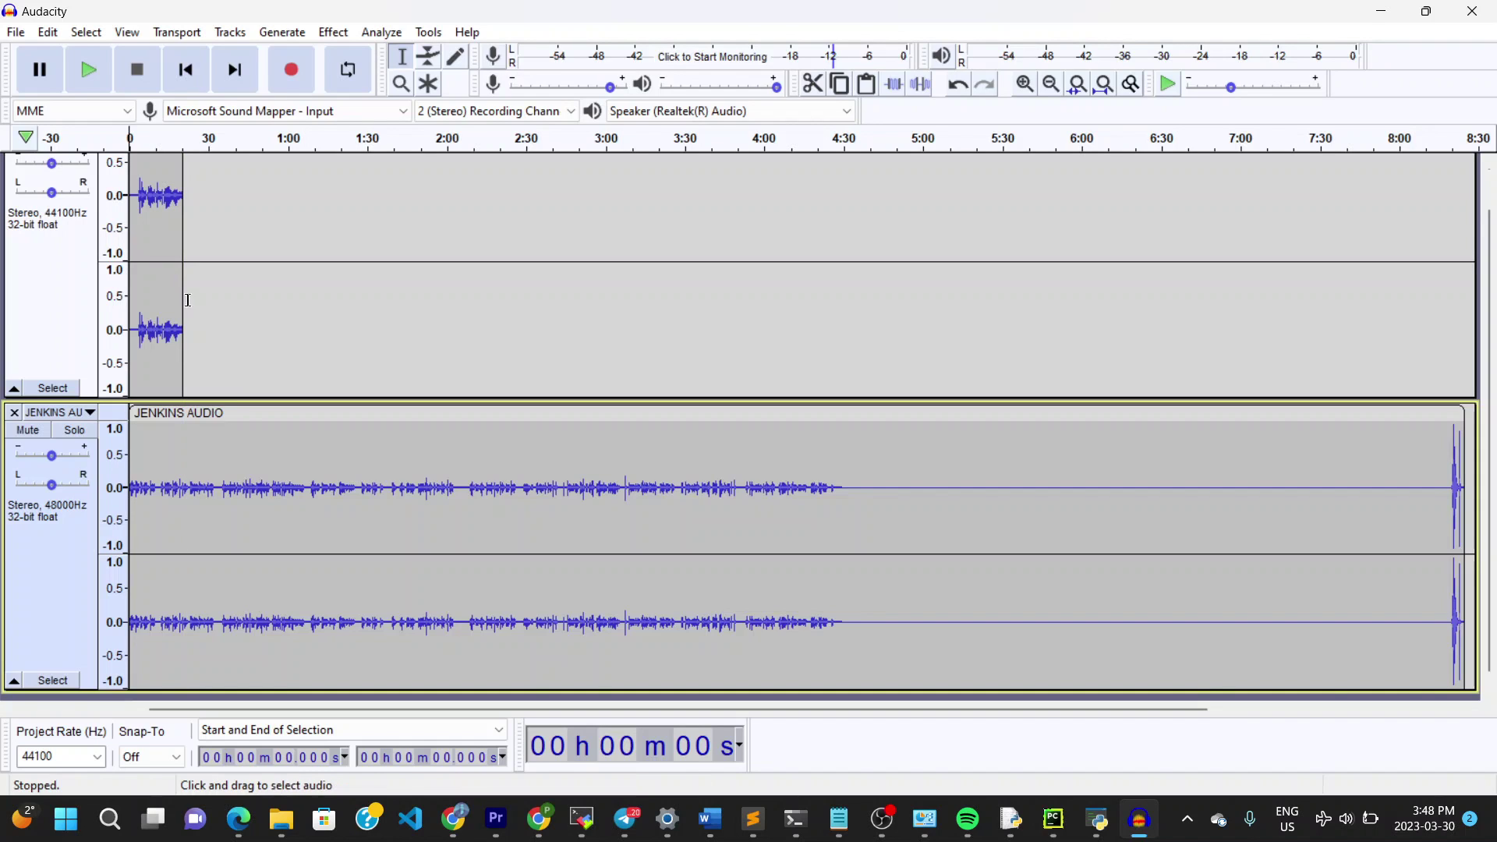
pyautogui.click(235, 470)
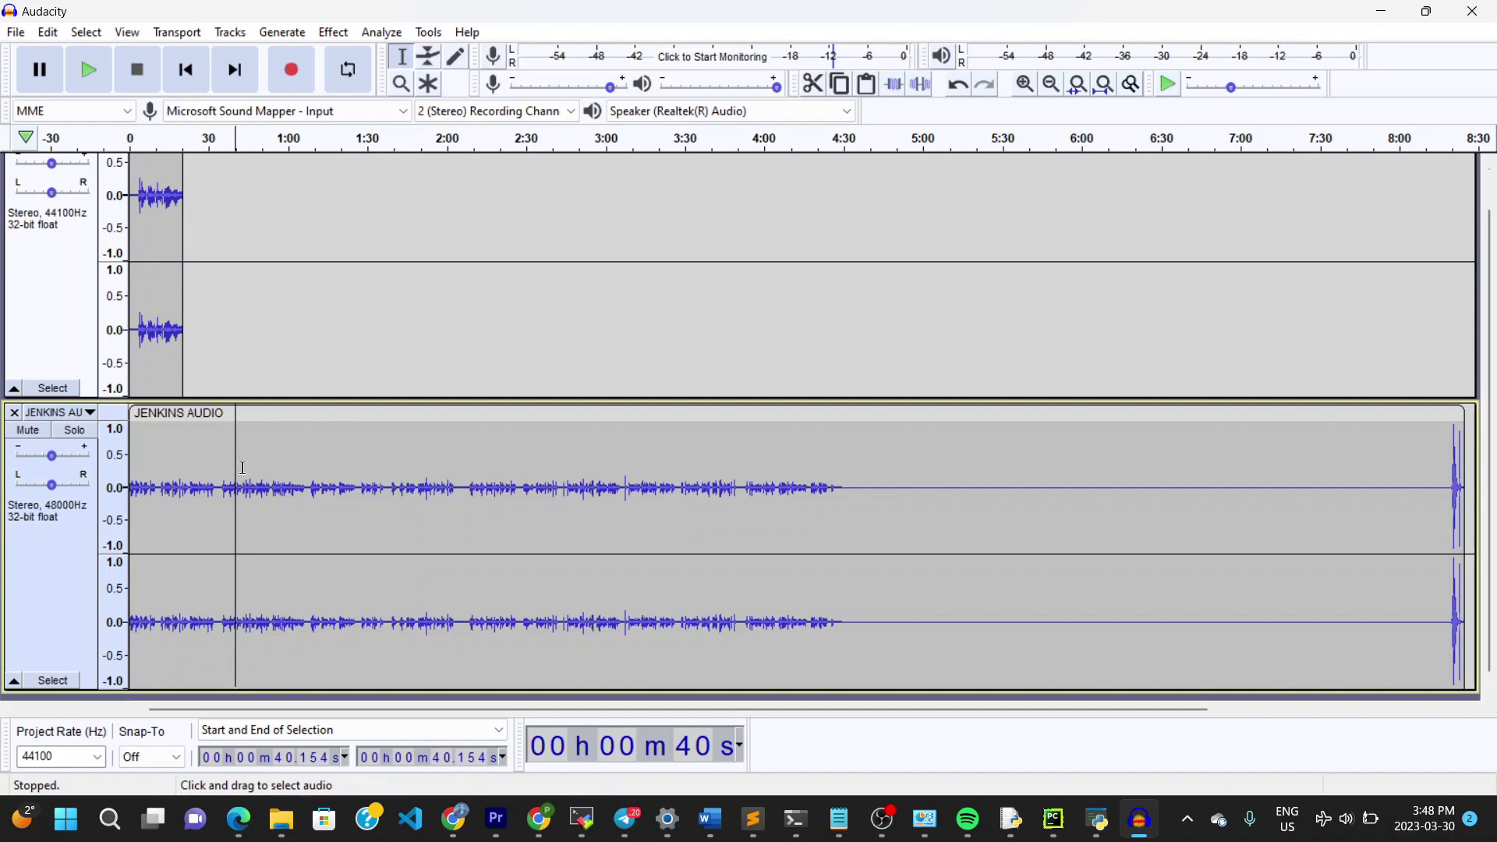
# - Remove the JENKINS AUDIO track from the project, leaving only the recorded voice track
pyautogui.click(249, 472)
pyautogui.moveTo(272, 476); pyautogui.dragTo(344, 484)
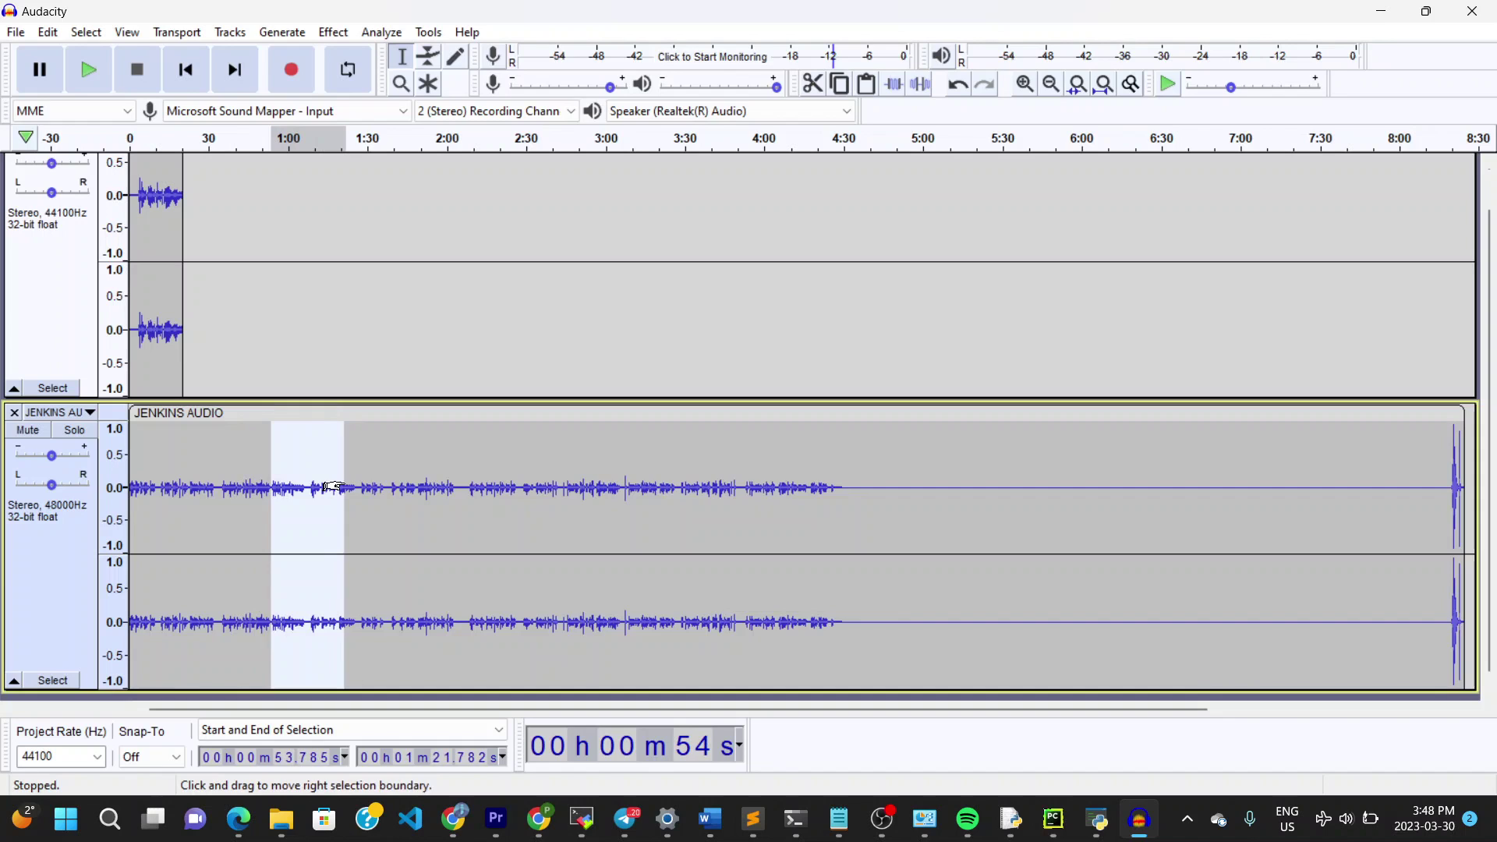
pyautogui.click(440, 491)
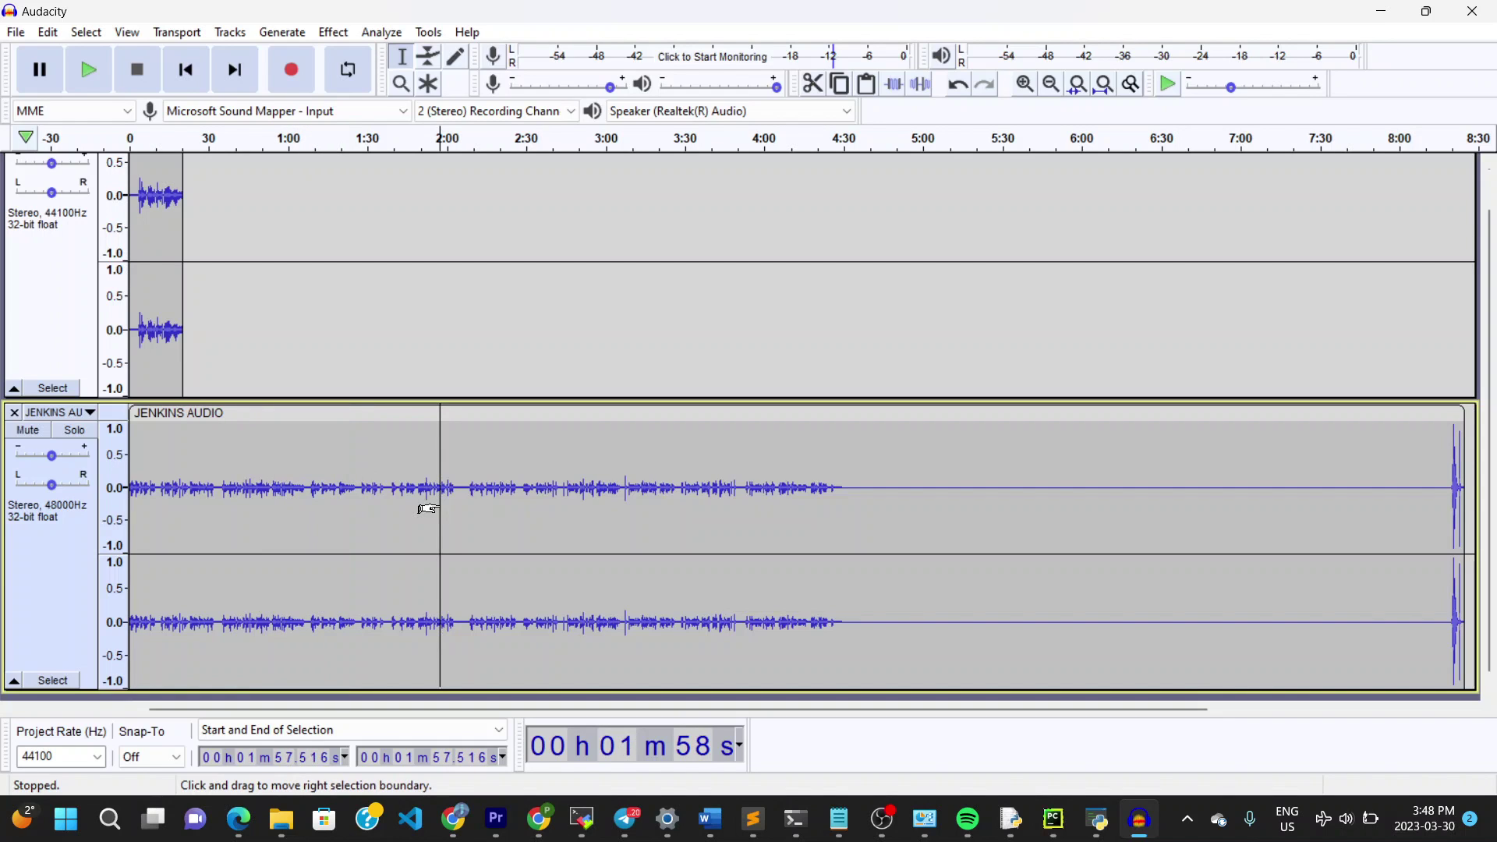
pyautogui.hotkey('ctrl', 'a')
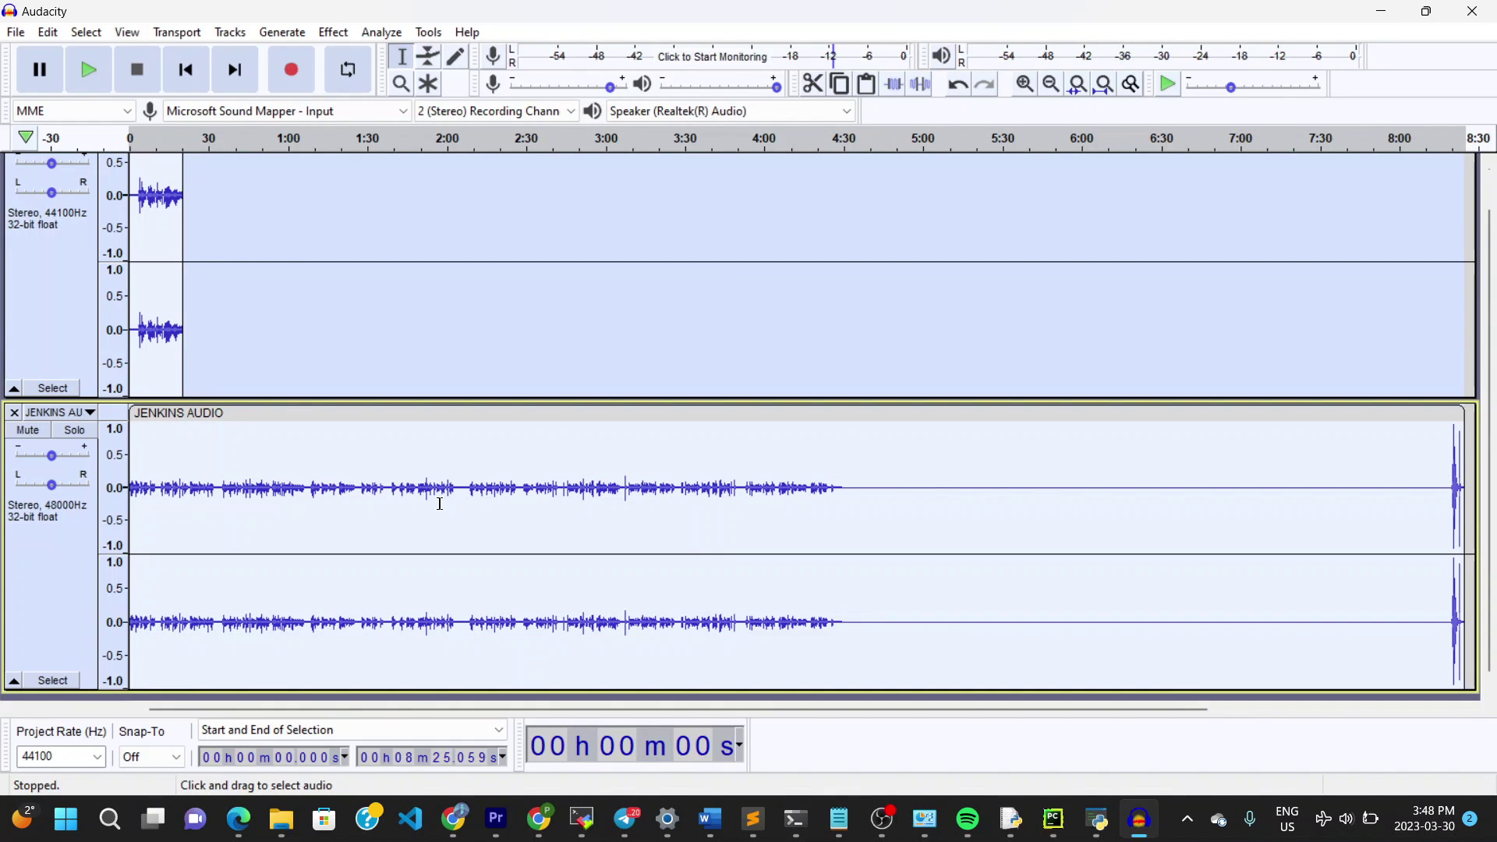
pyautogui.click(449, 498)
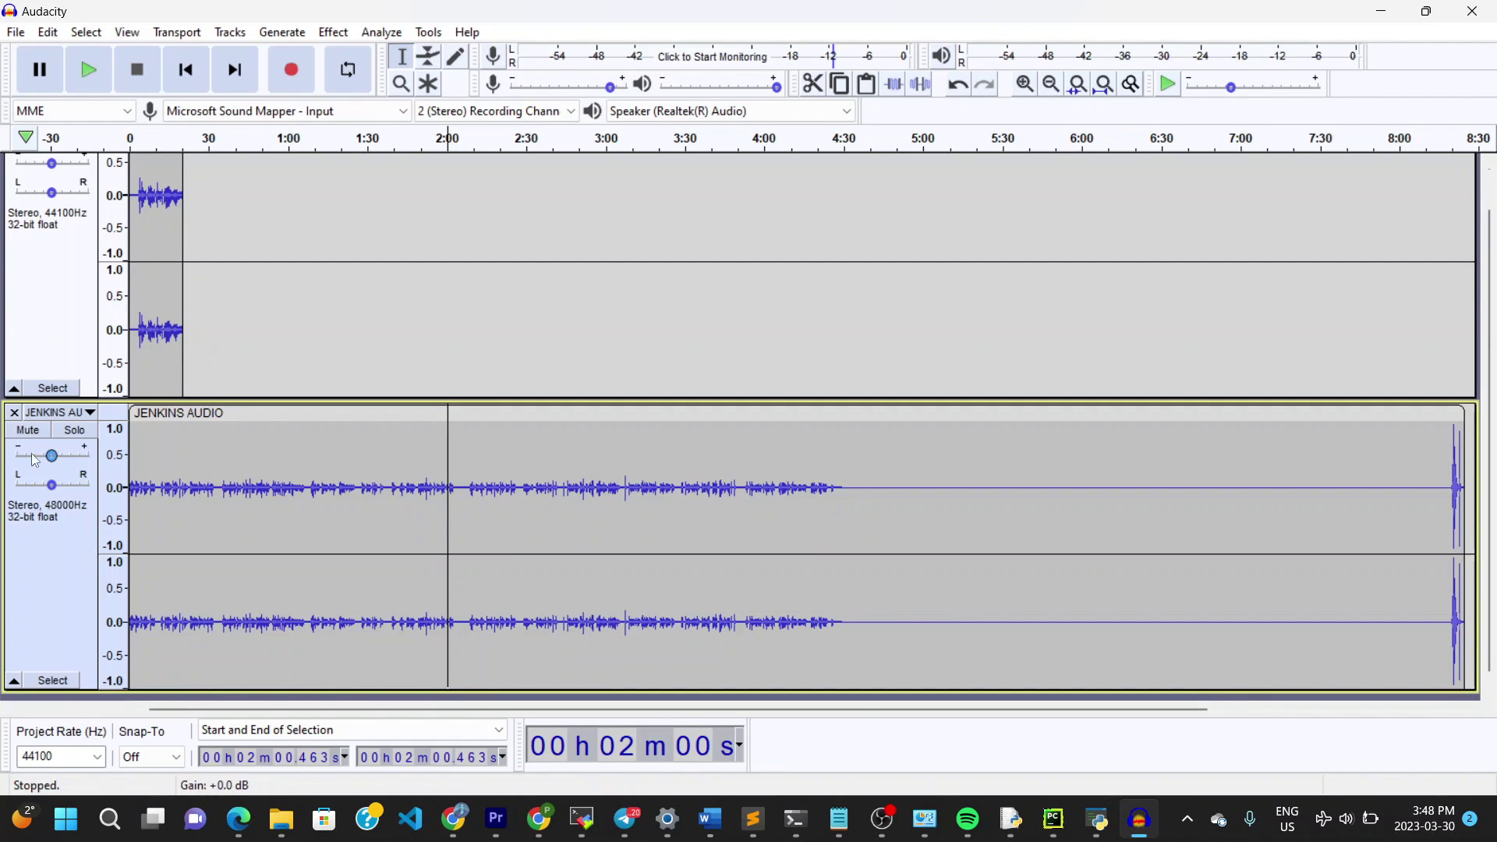
pyautogui.click(14, 413)
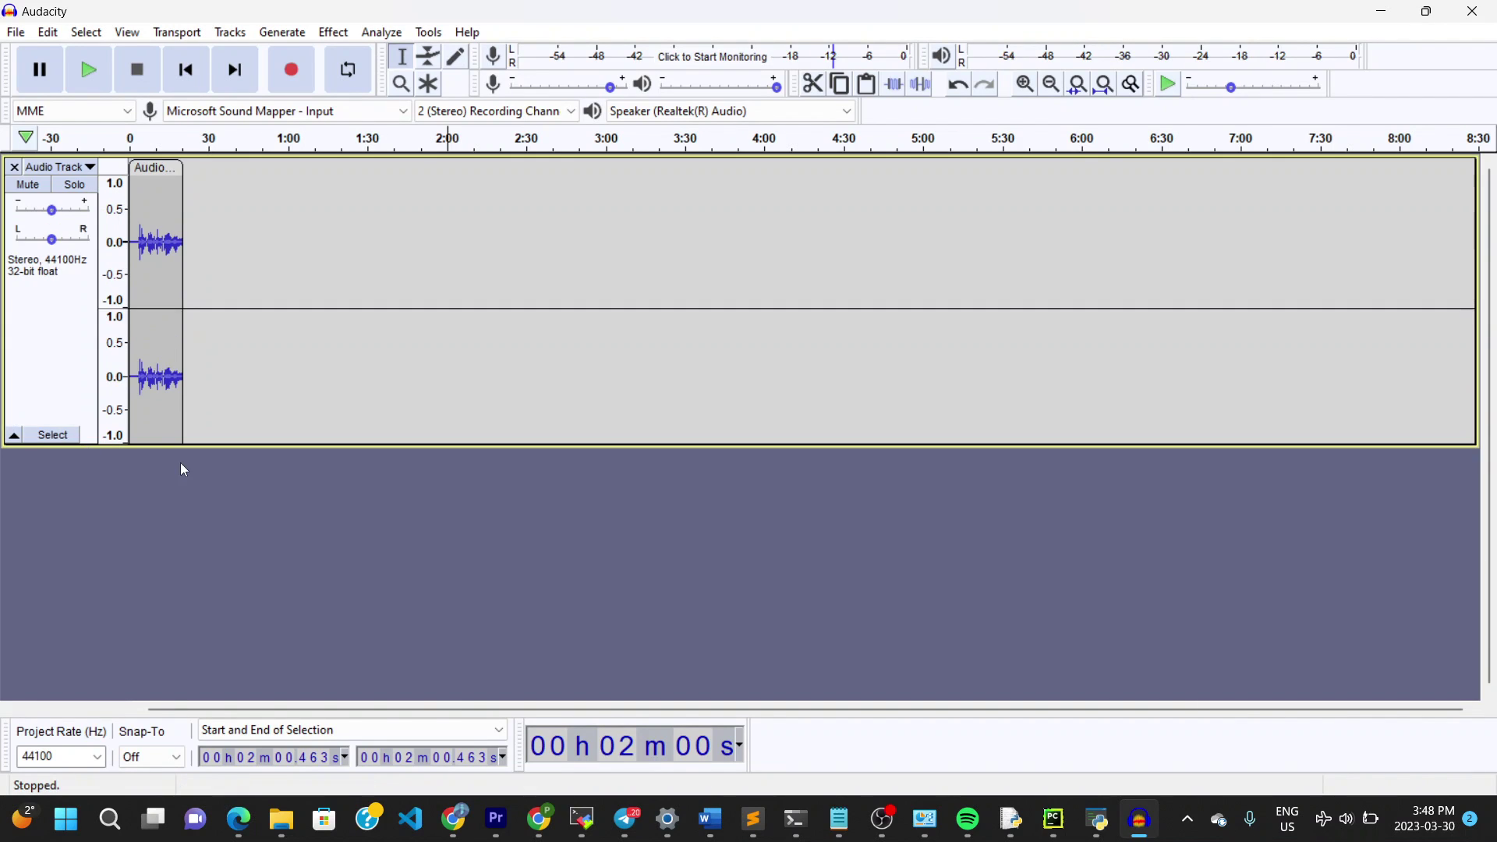
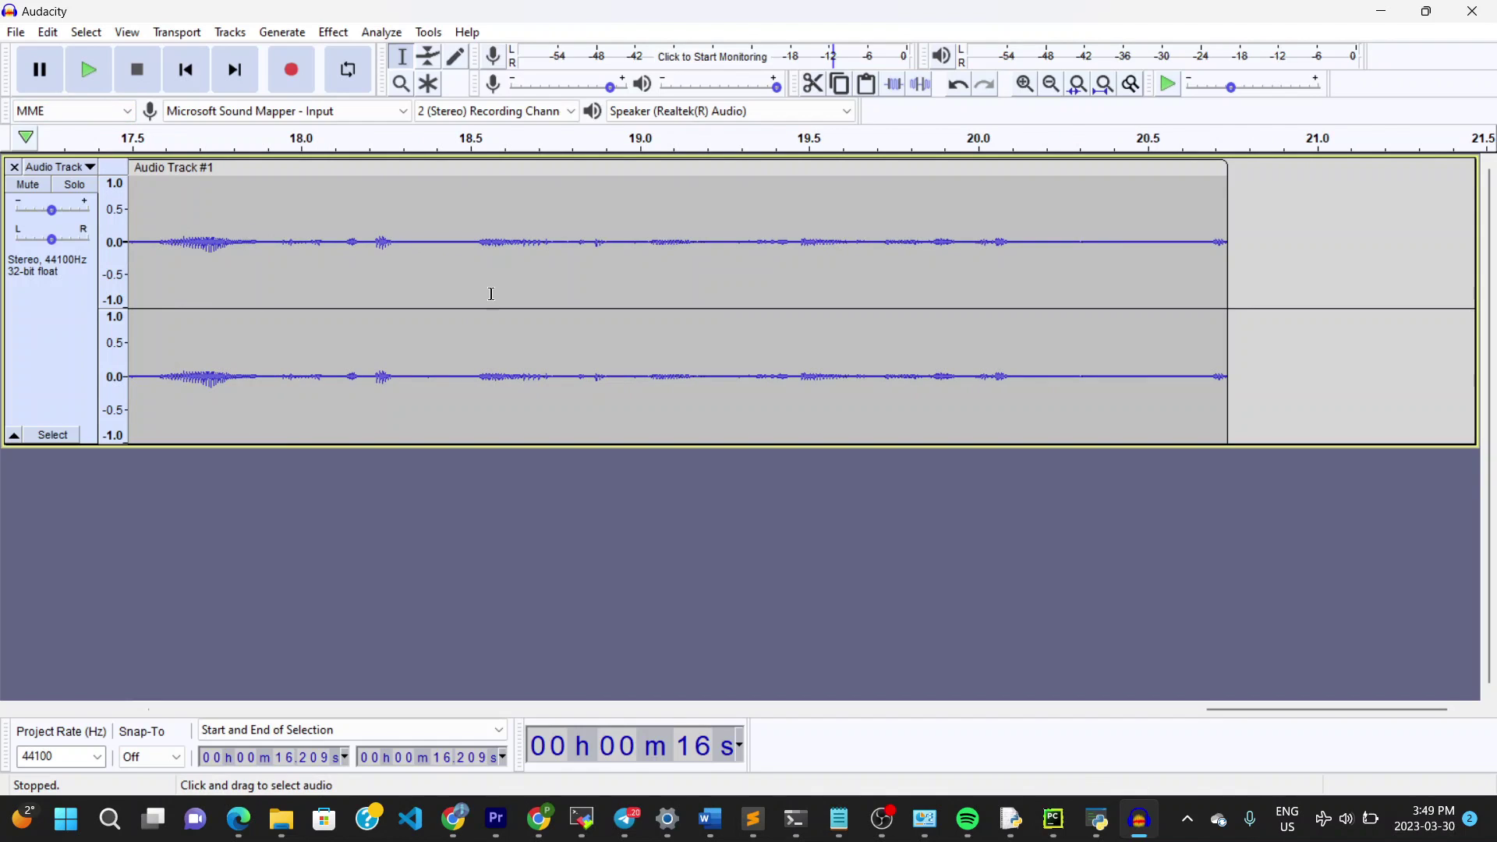
# - Delete all the audio on the voice track and record a new microphone take of about 25 seconds
pyautogui.click(199, 709)
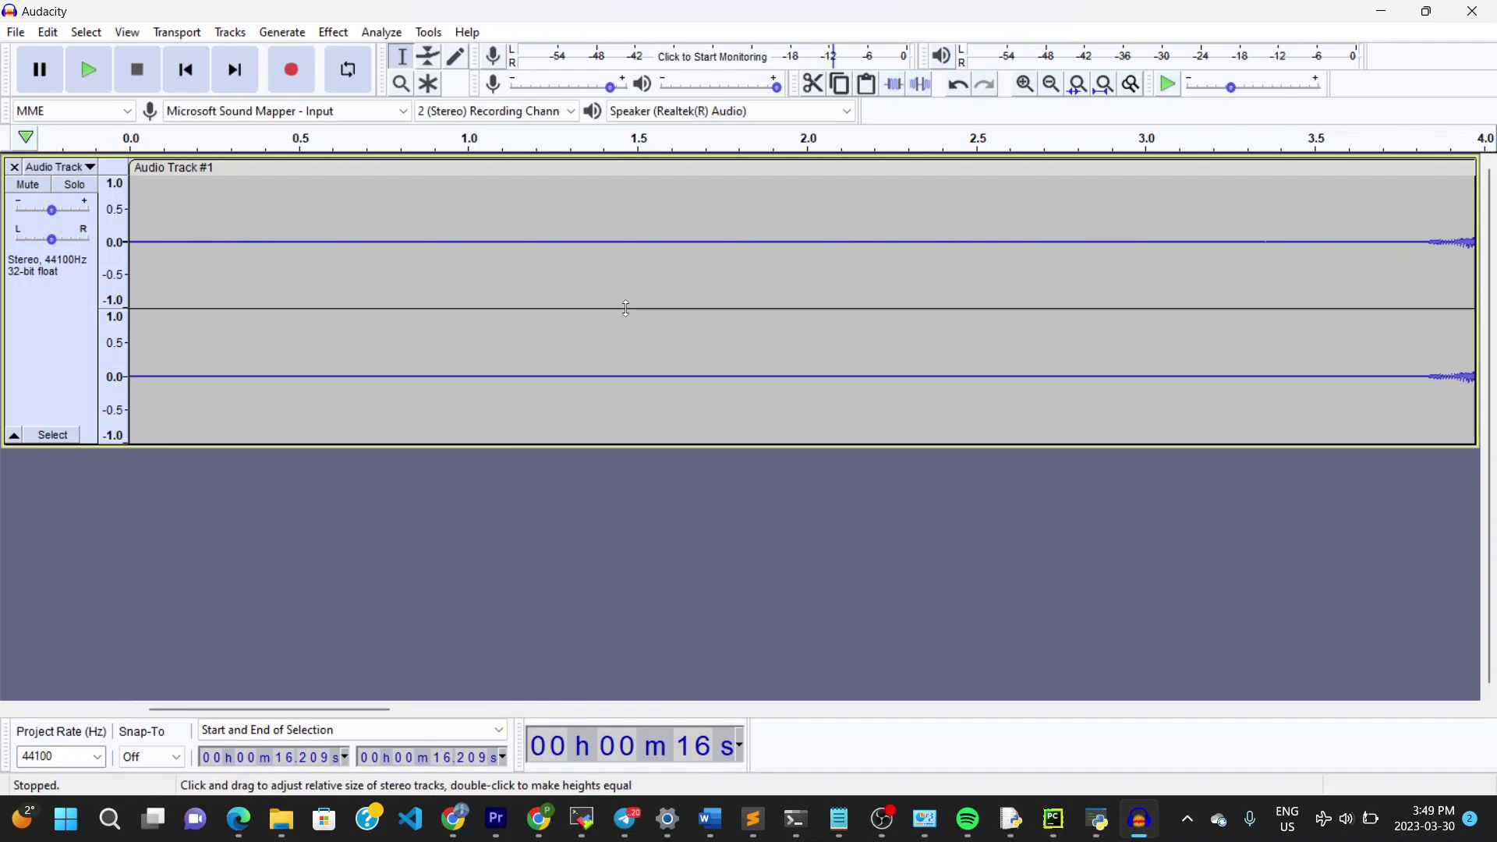
pyautogui.hotkey('ctrl', '3')
pyautogui.hotkey('ctrl', '3')
pyautogui.hotkey('ctrl', '3')
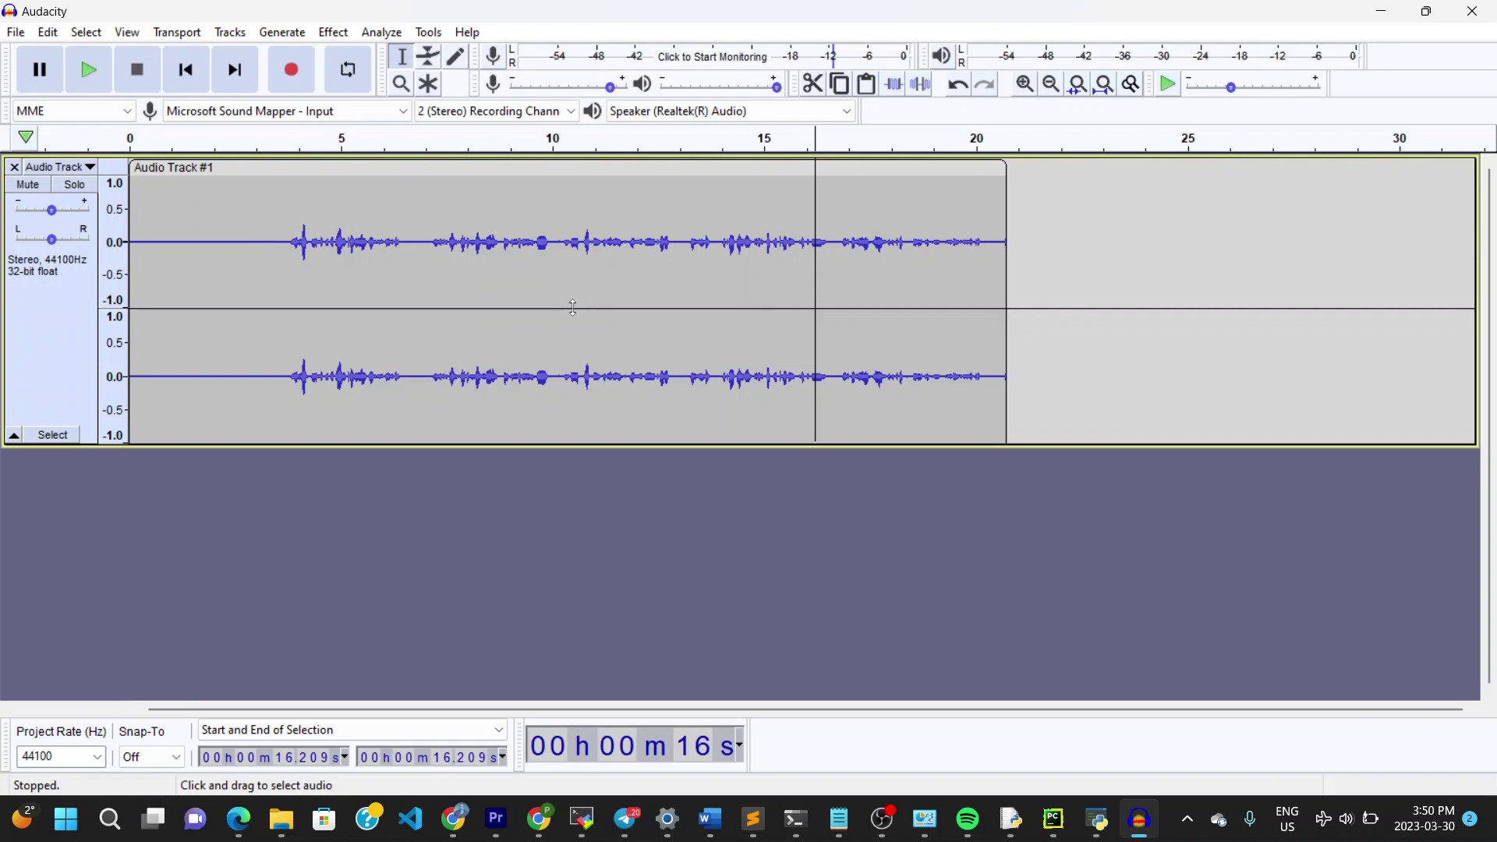
pyautogui.click(1080, 372)
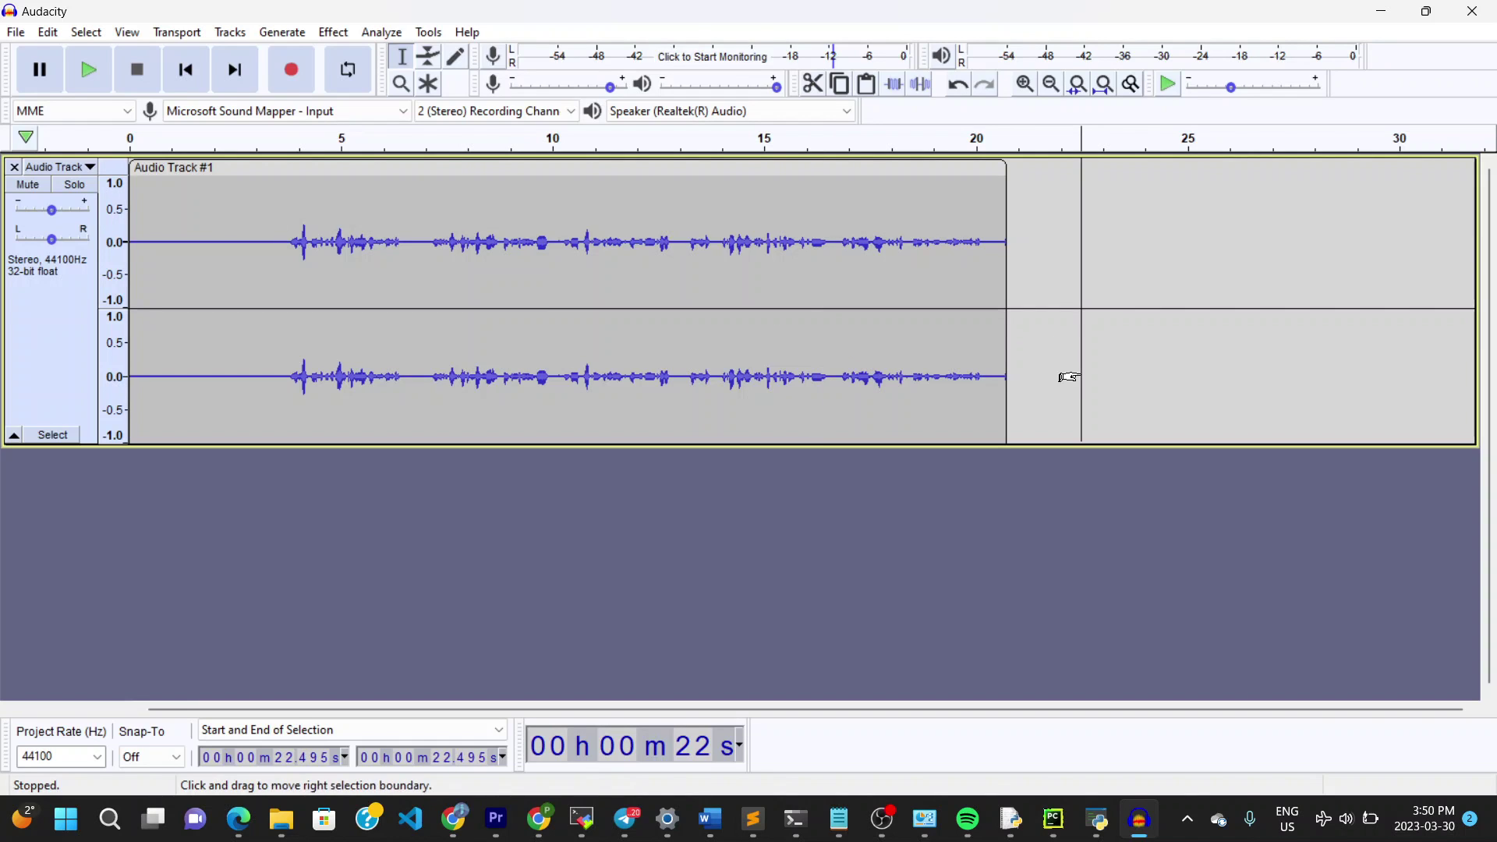
pyautogui.hotkey('ctrl', 'a')
pyautogui.press('Delete')
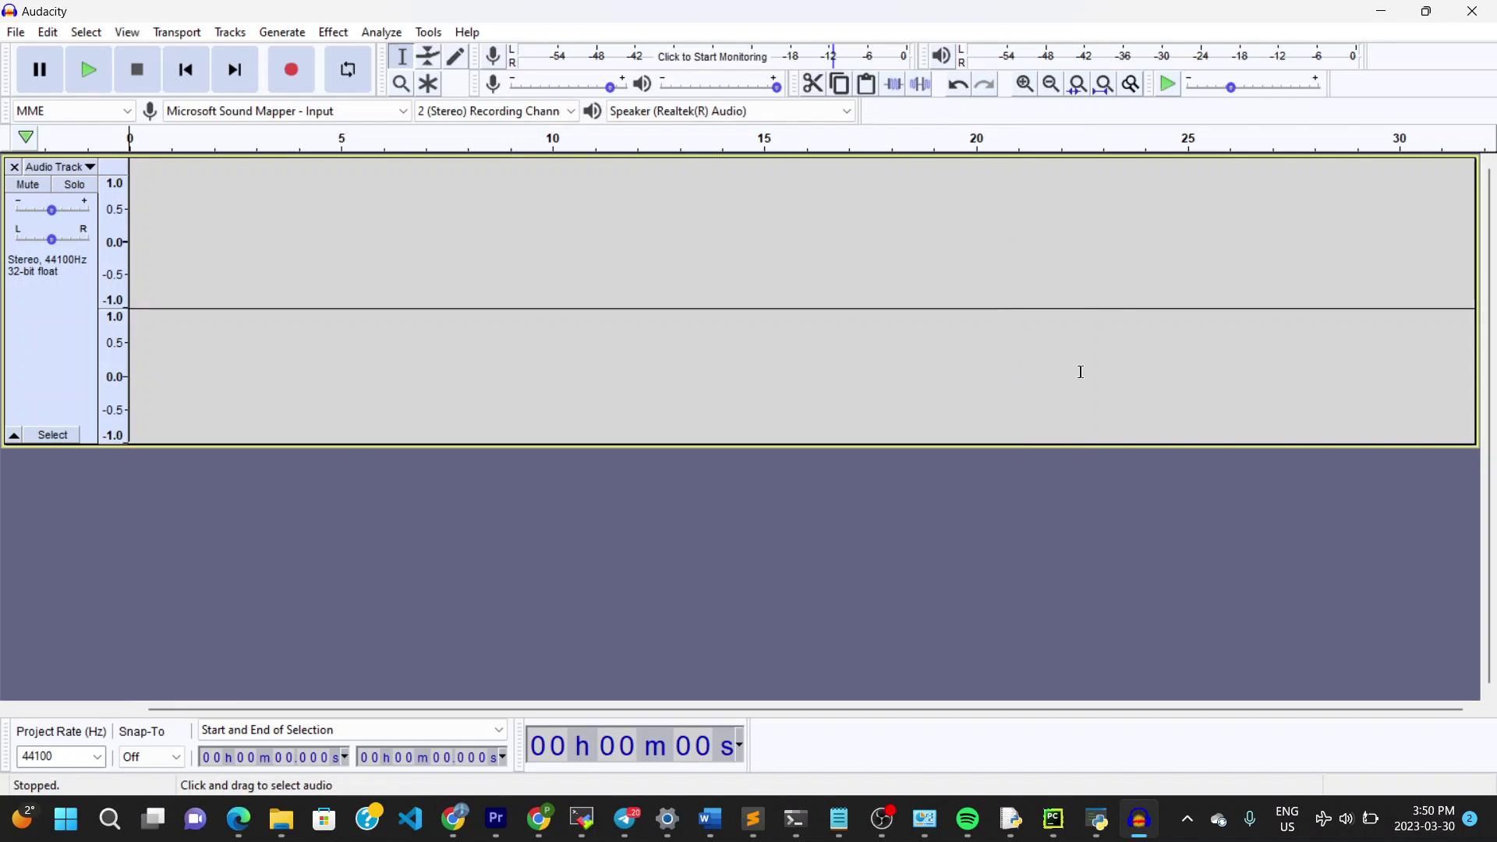
pyautogui.click(295, 71)
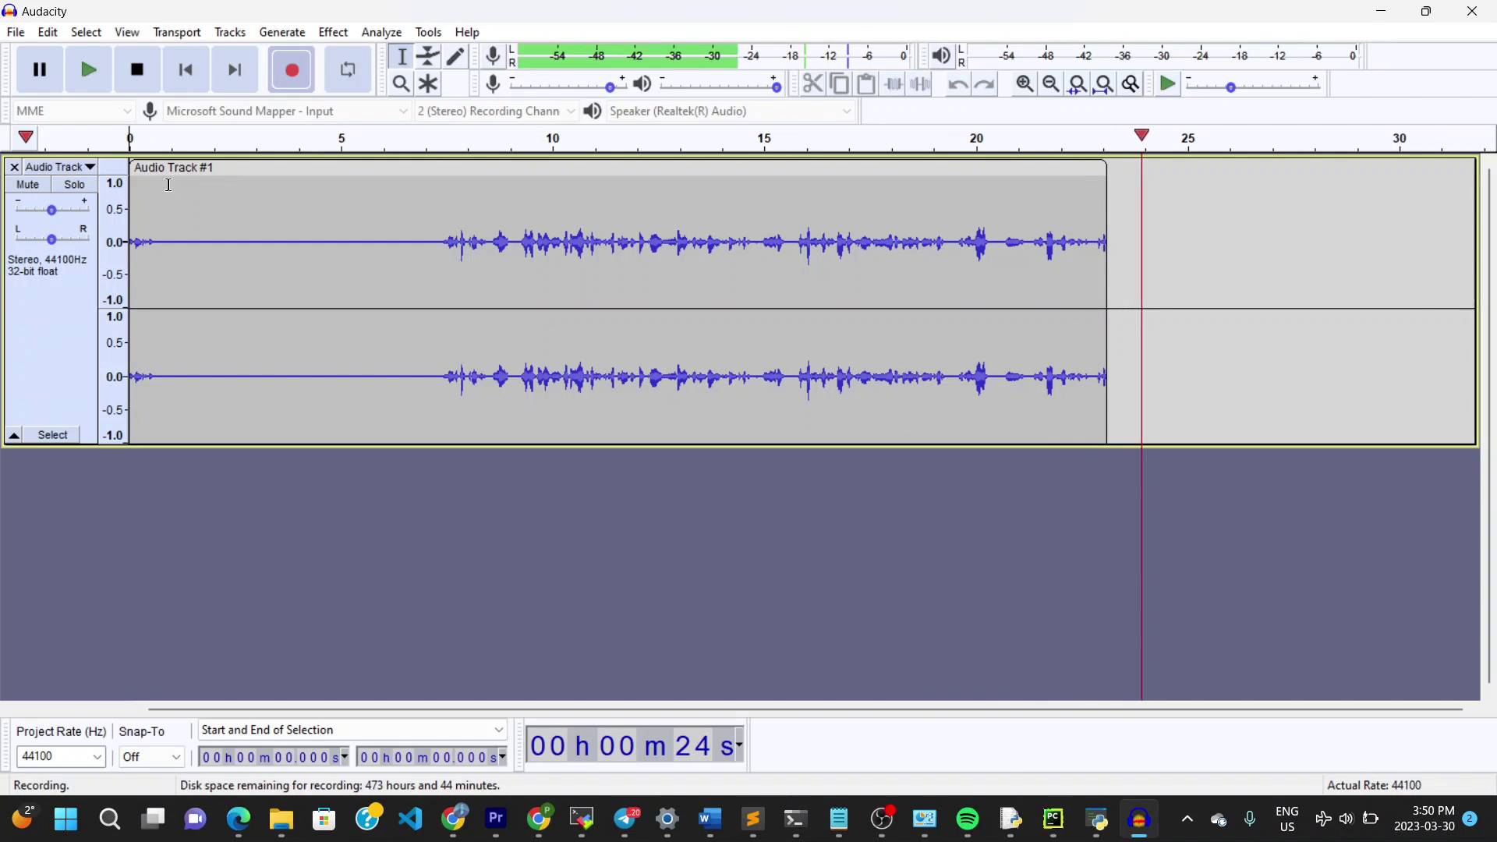
pyautogui.click(139, 70)
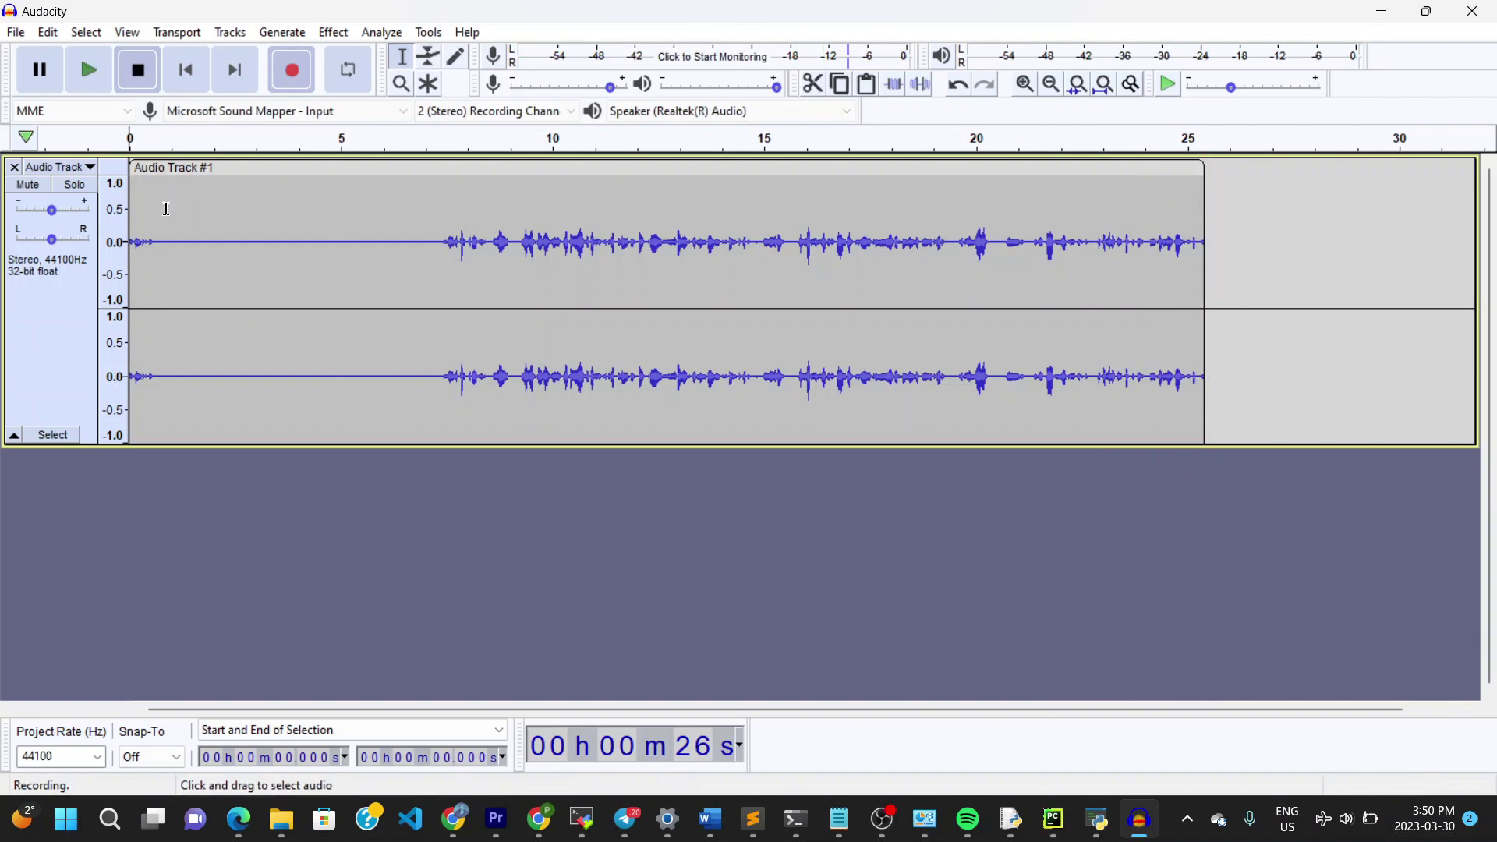
# - Delete the noise in the first 0.7 seconds of the new take and play the track from its beginning
pyautogui.moveTo(161, 234); pyautogui.dragTo(131, 246)
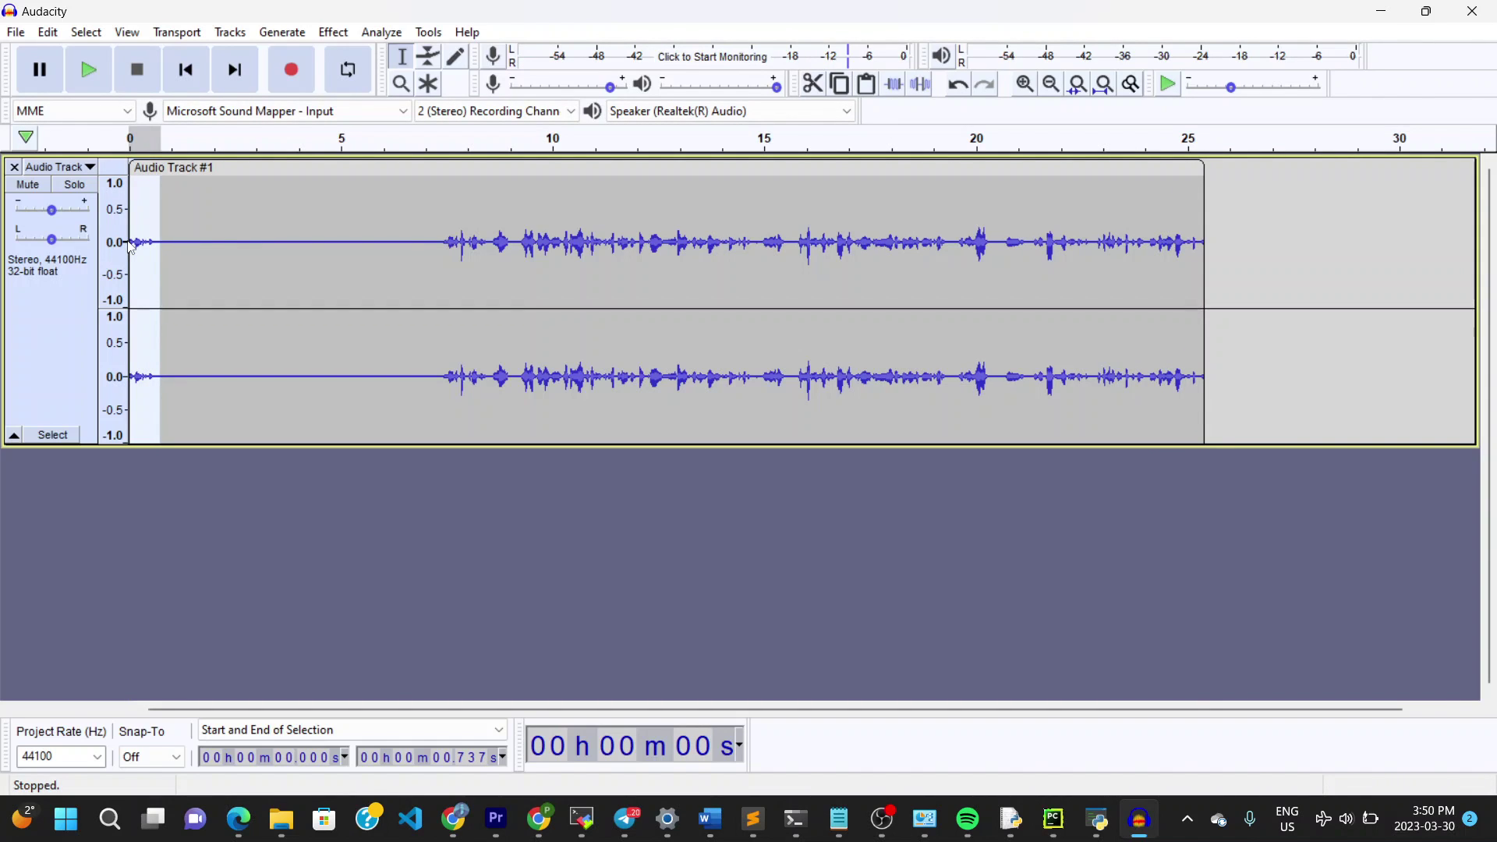
pyautogui.press('Delete')
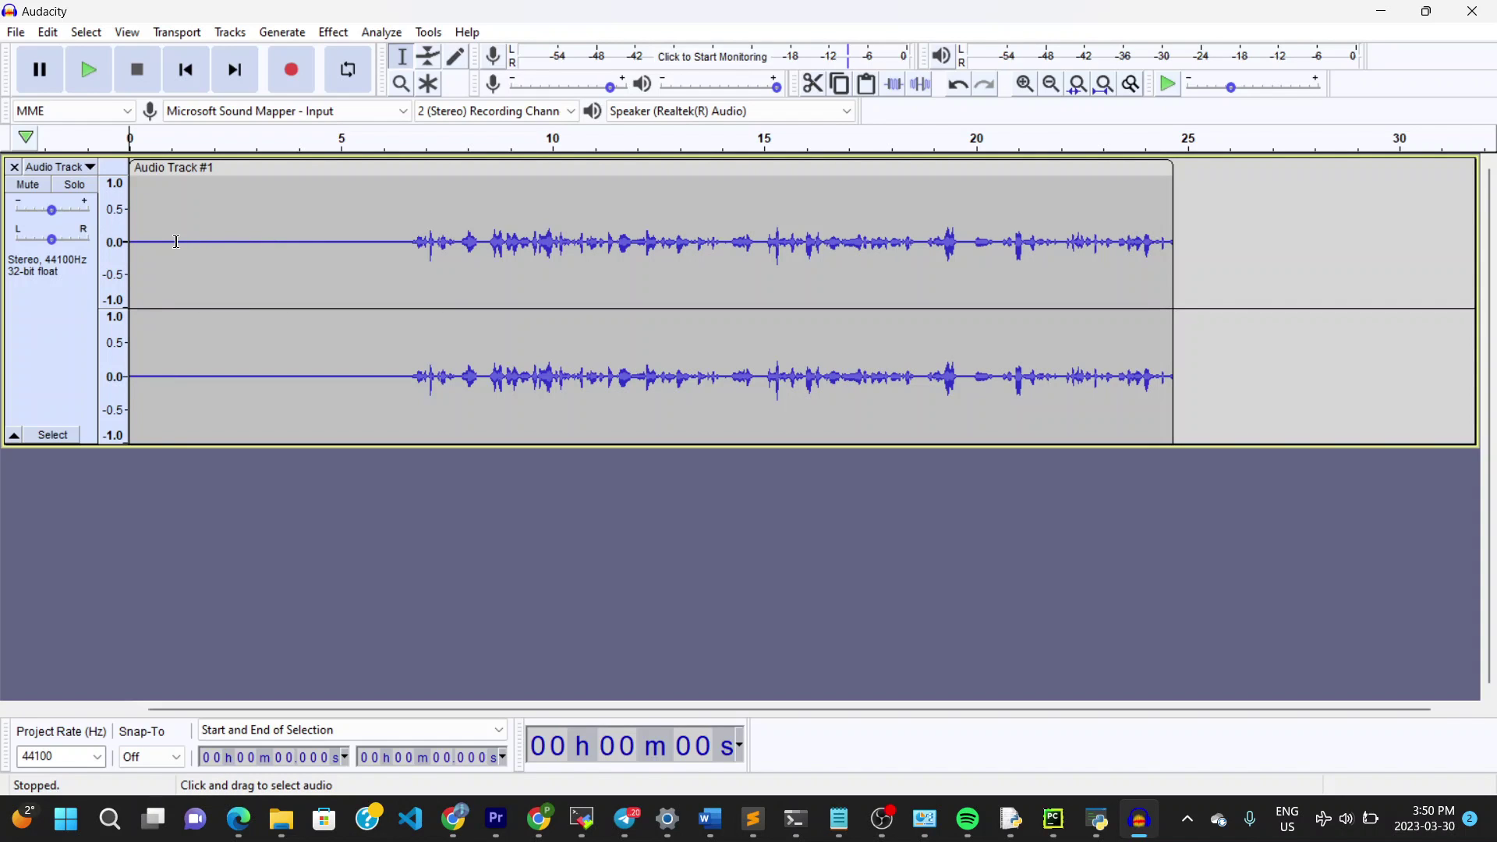
pyautogui.click(92, 73)
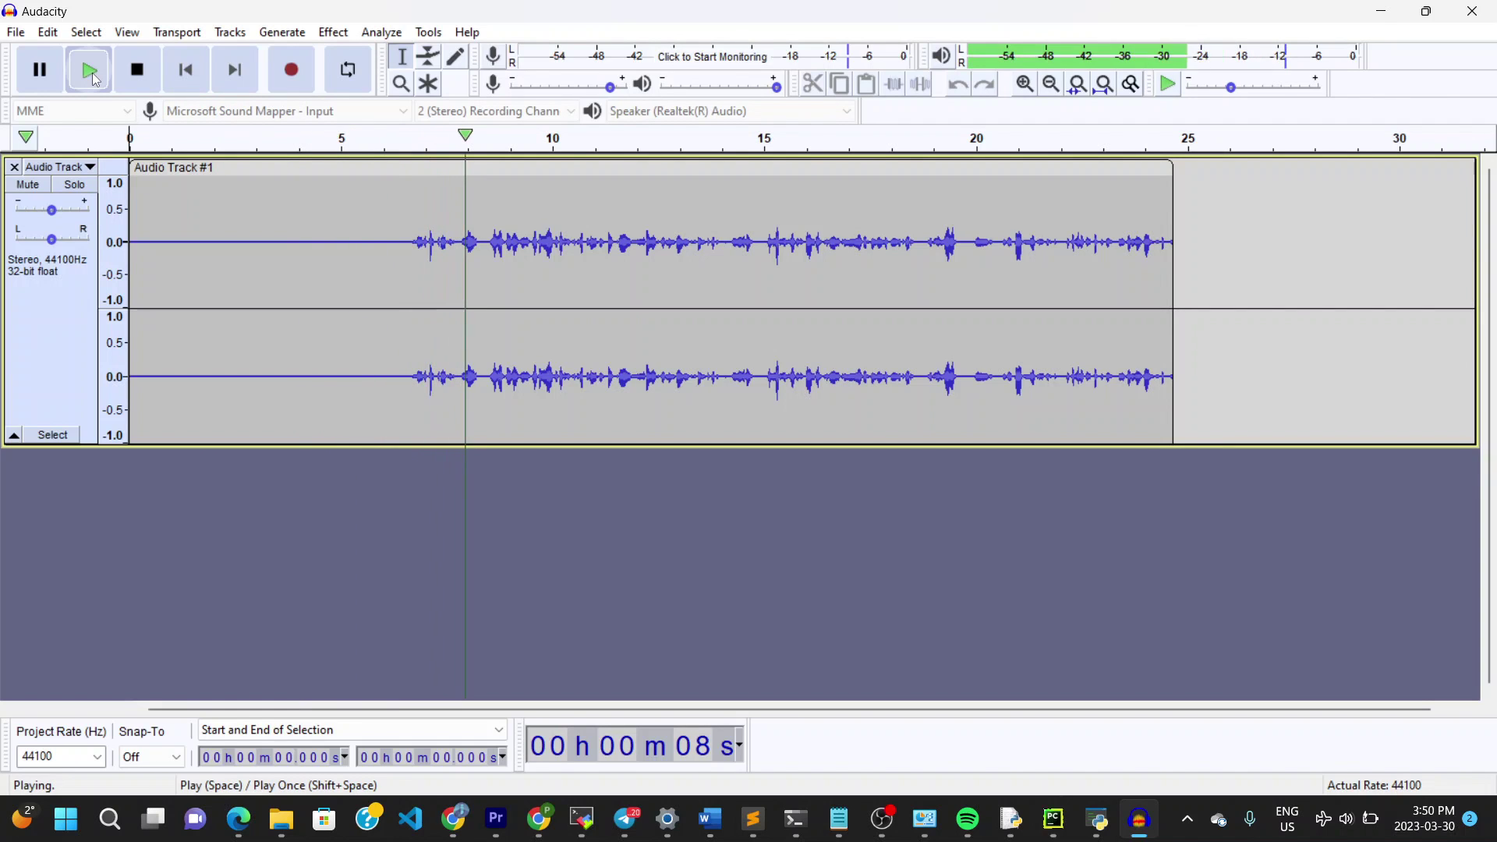
pyautogui.click(139, 71)
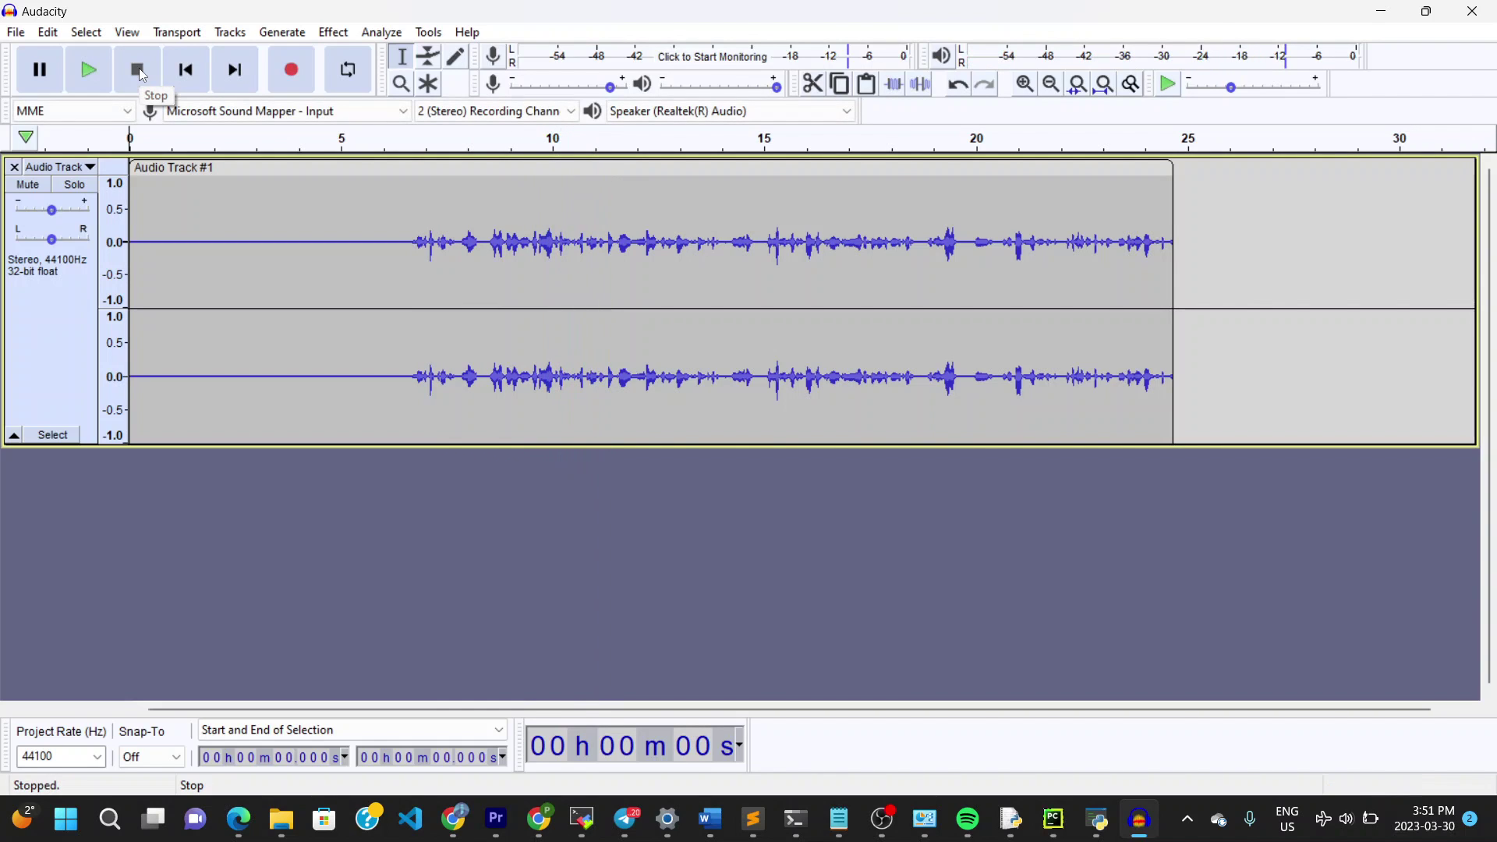
# - Capture a Noise Reduction profile from the silent first 5.2 seconds of the voice track
pyautogui.moveTo(366, 253); pyautogui.dragTo(131, 251)
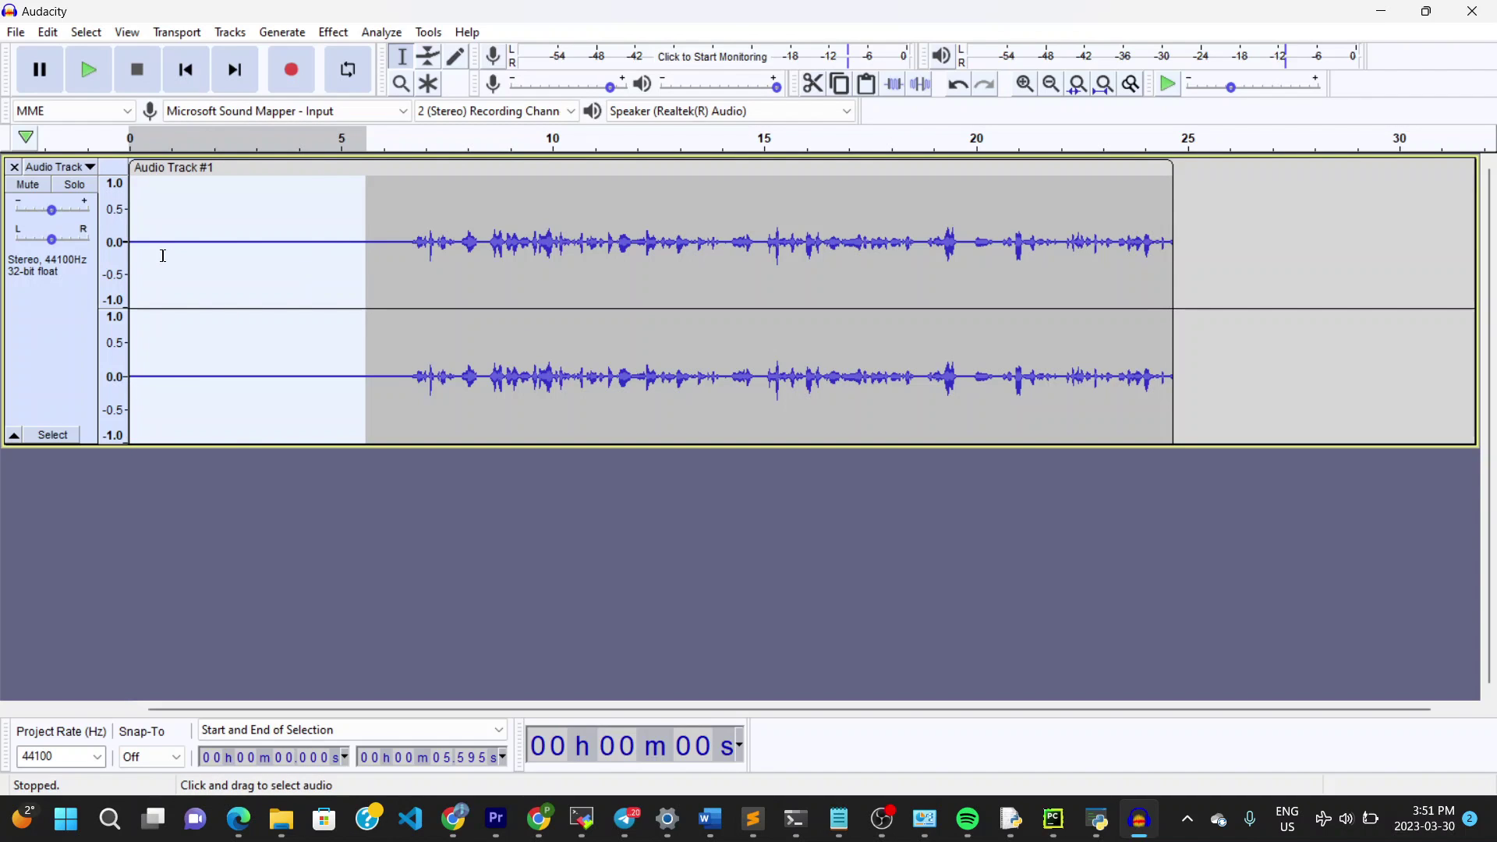
pyautogui.click(285, 261)
pyautogui.moveTo(349, 271); pyautogui.dragTo(131, 267)
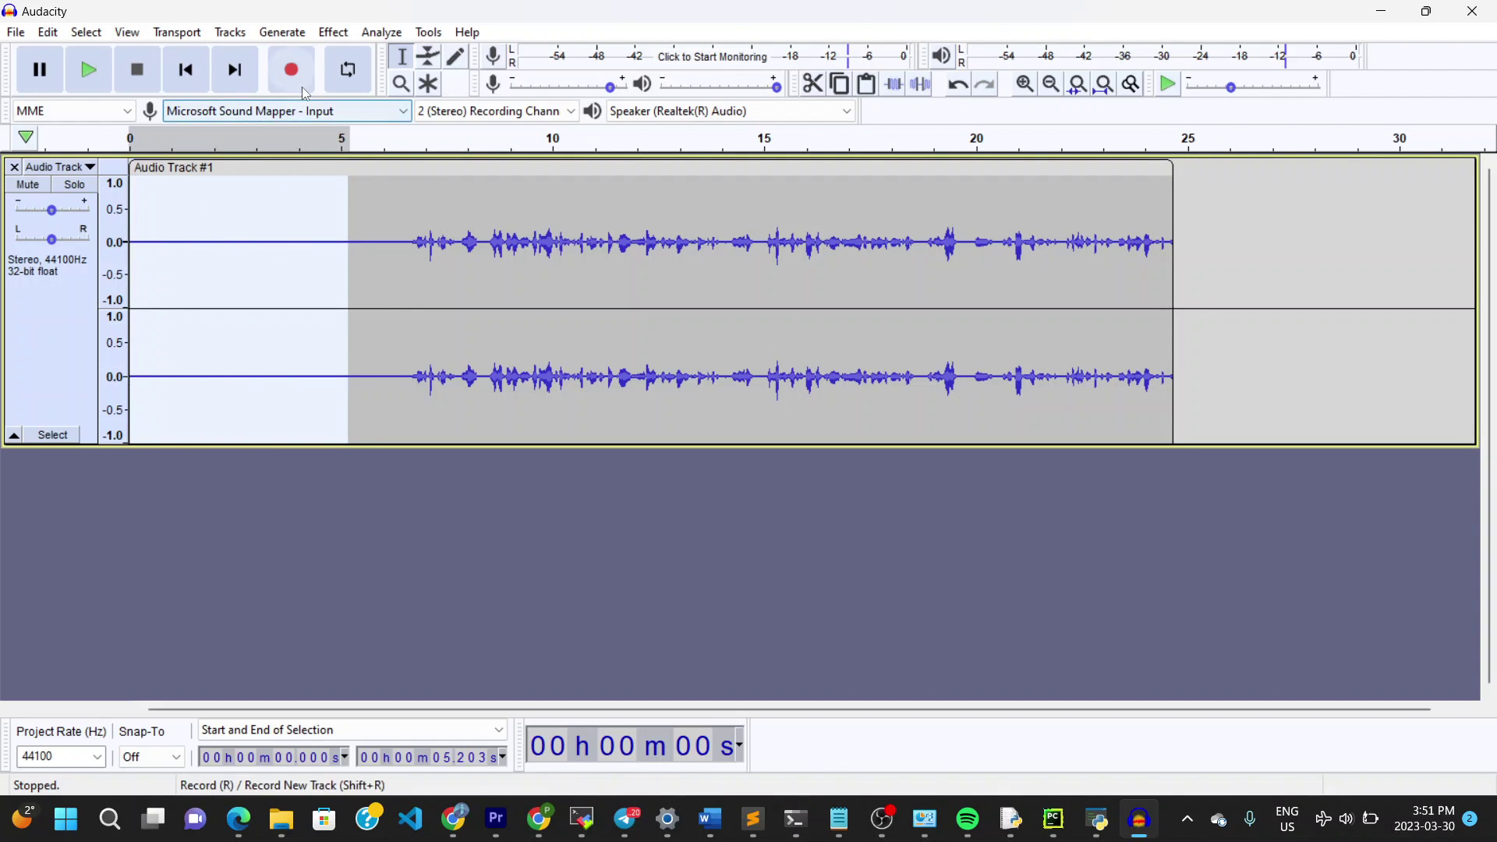
pyautogui.click(333, 33)
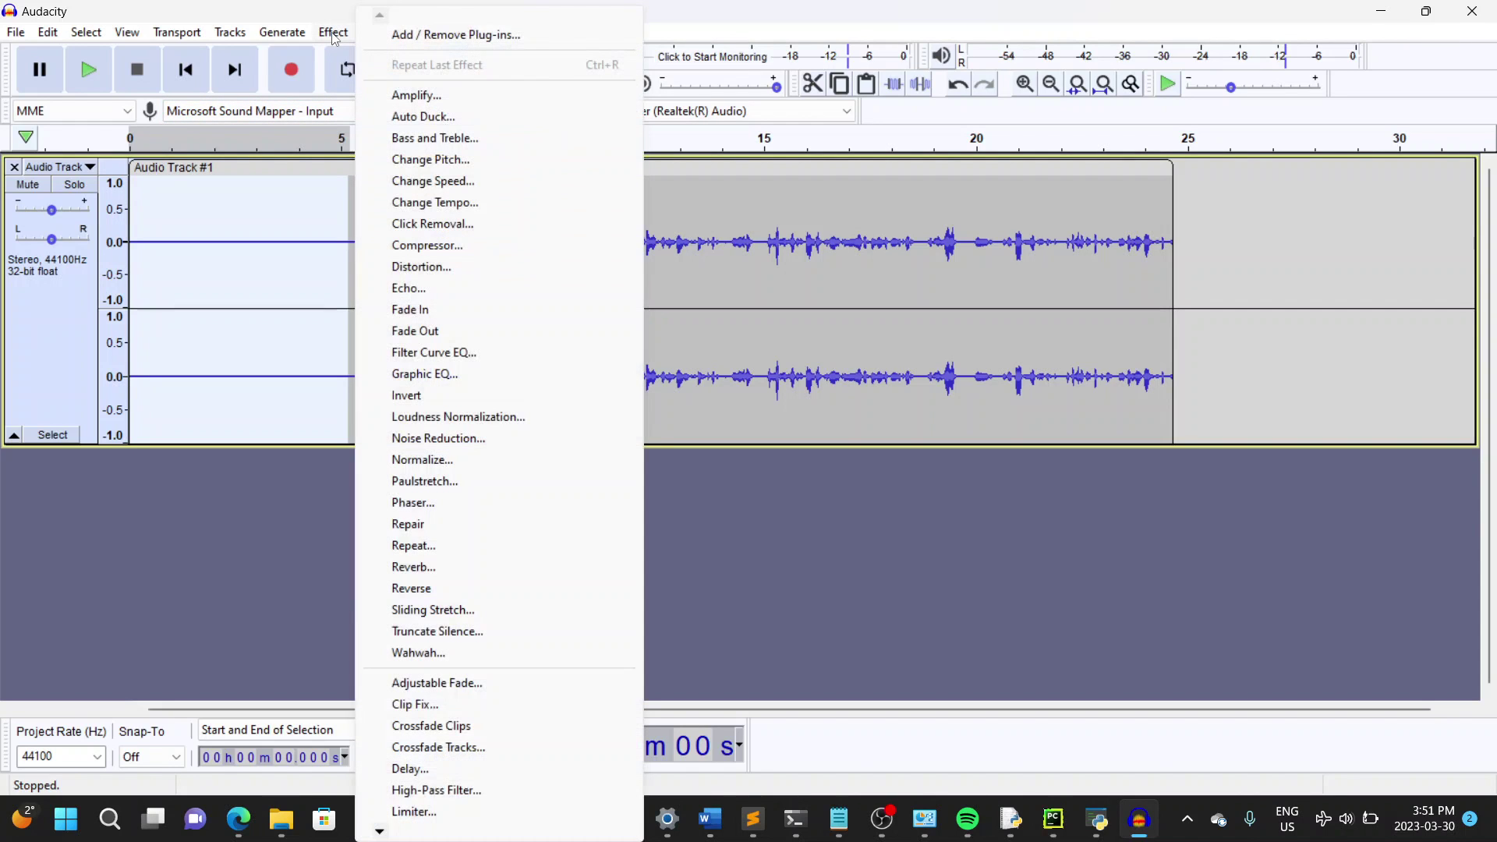
pyautogui.click(436, 438)
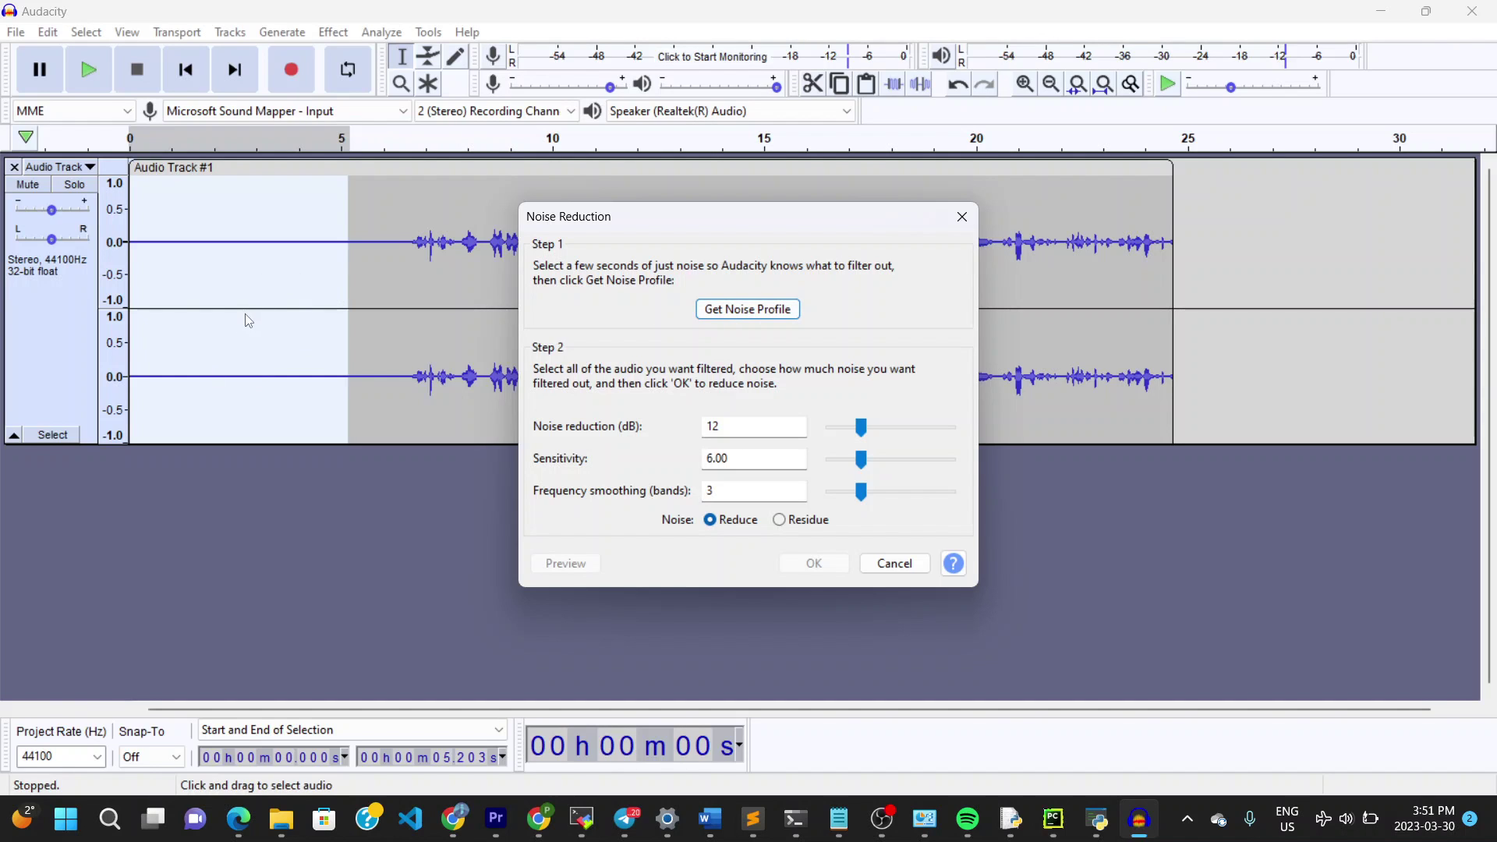
pyautogui.click(744, 310)
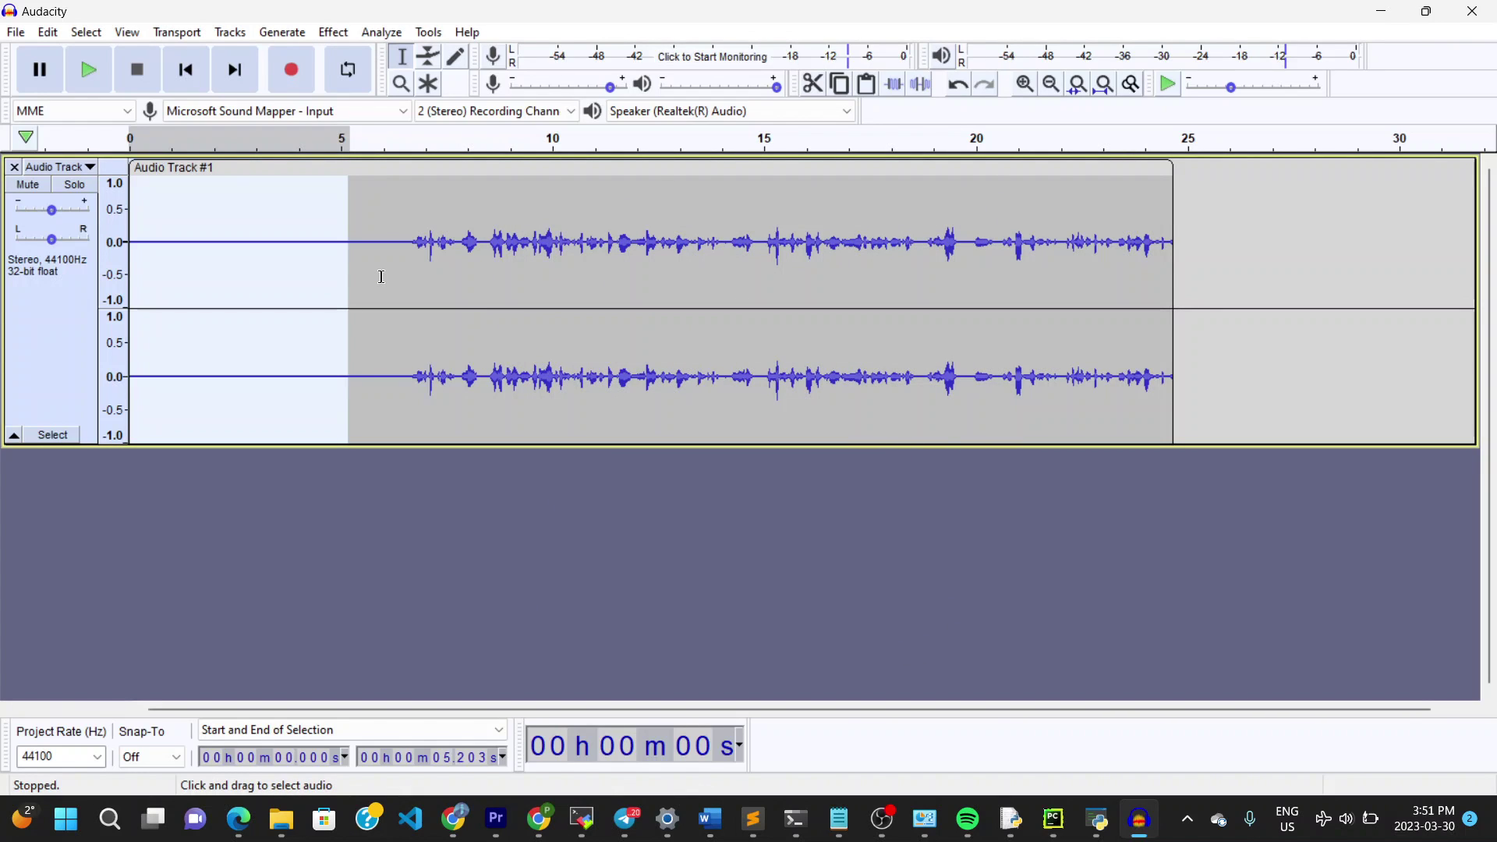
# - Select the entire voice track and repeat Noise Reduction on it with the captured profile
pyautogui.click(334, 265)
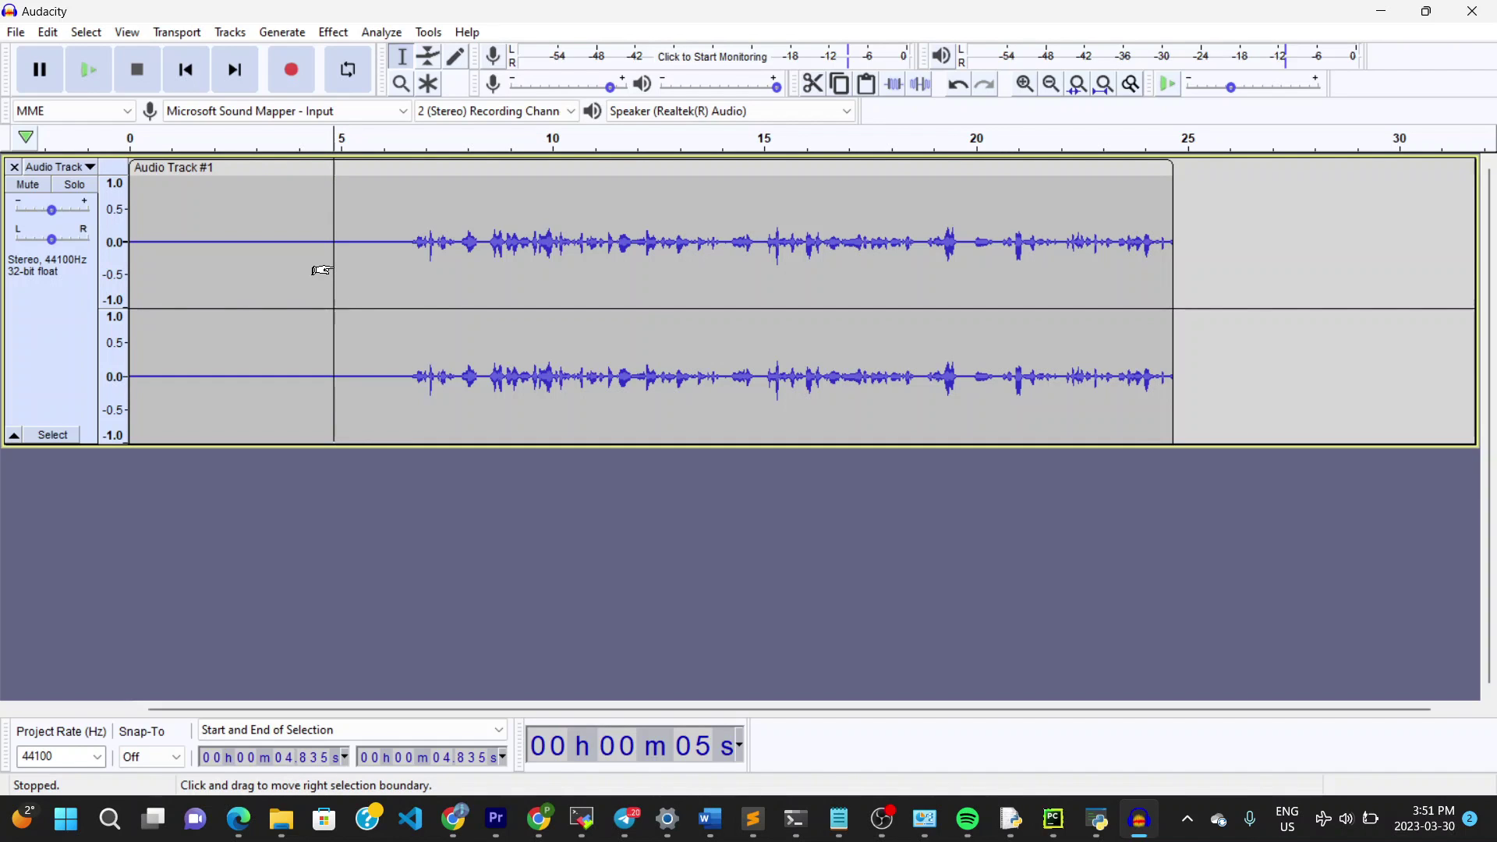
pyautogui.hotkey('ctrl', 'a')
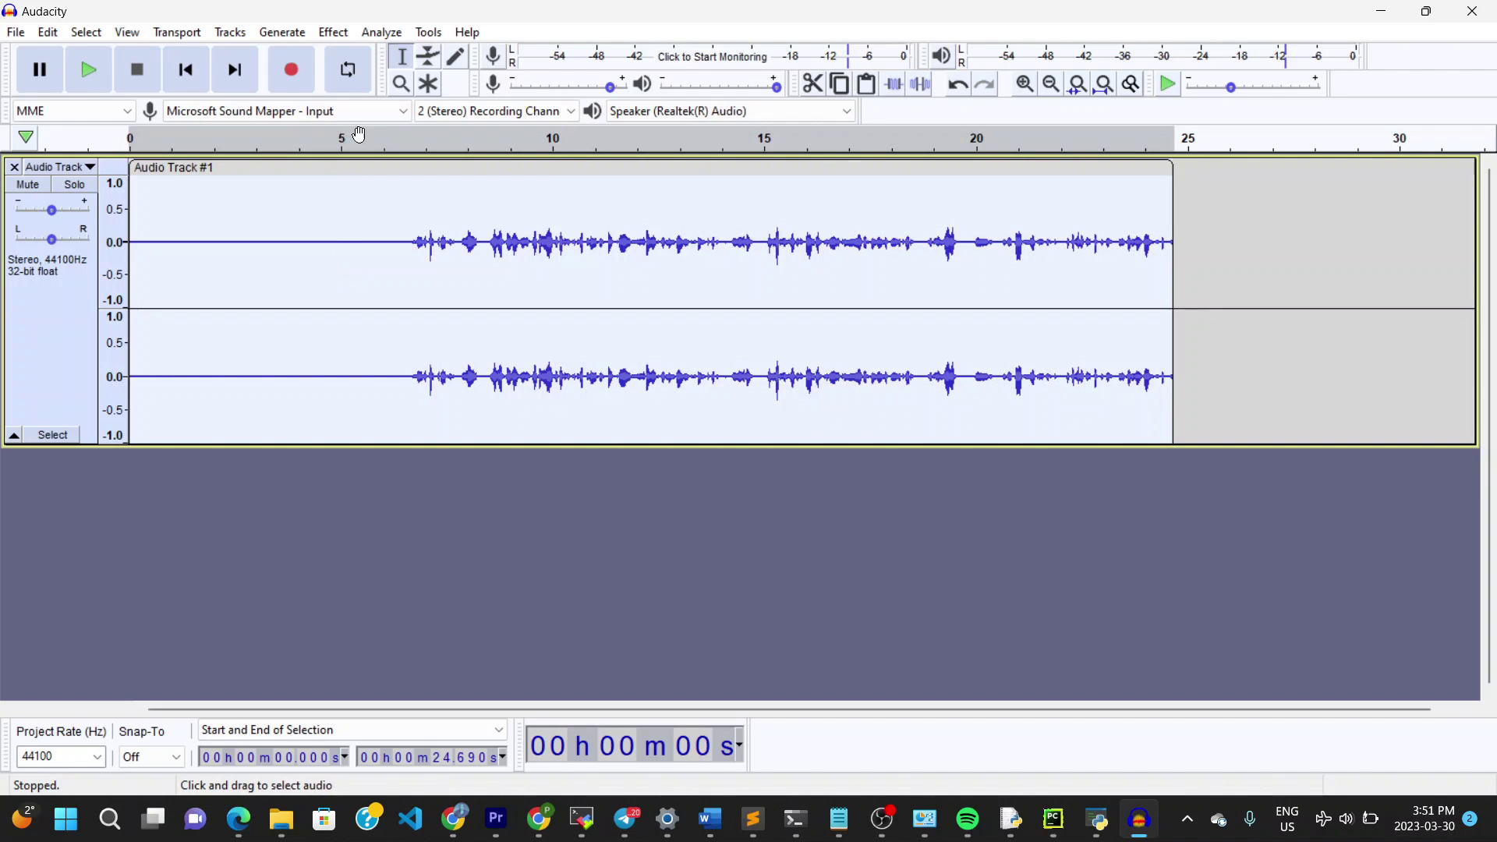
pyautogui.click(340, 33)
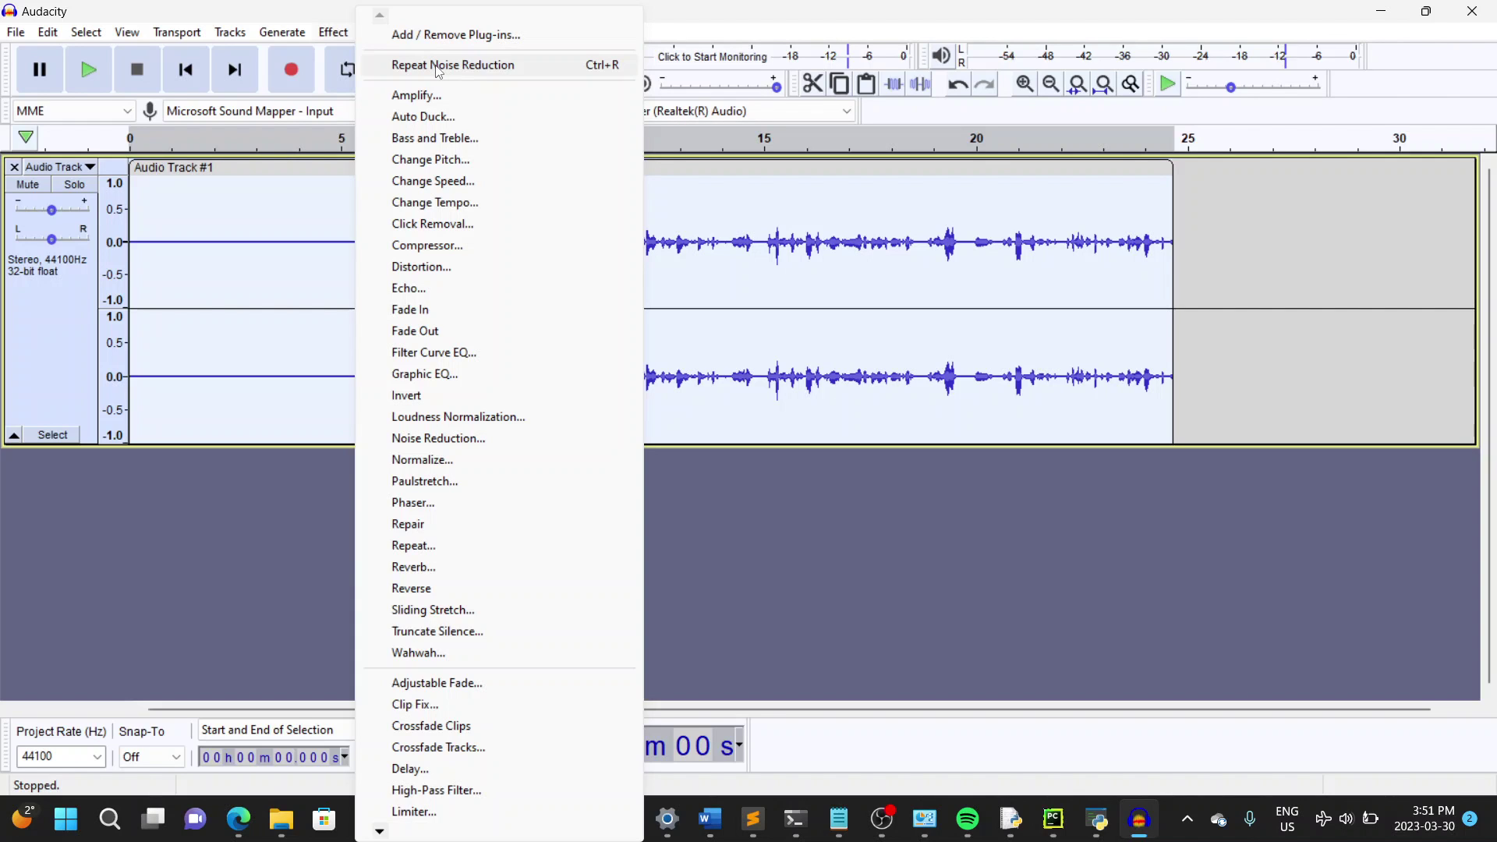
pyautogui.click(438, 66)
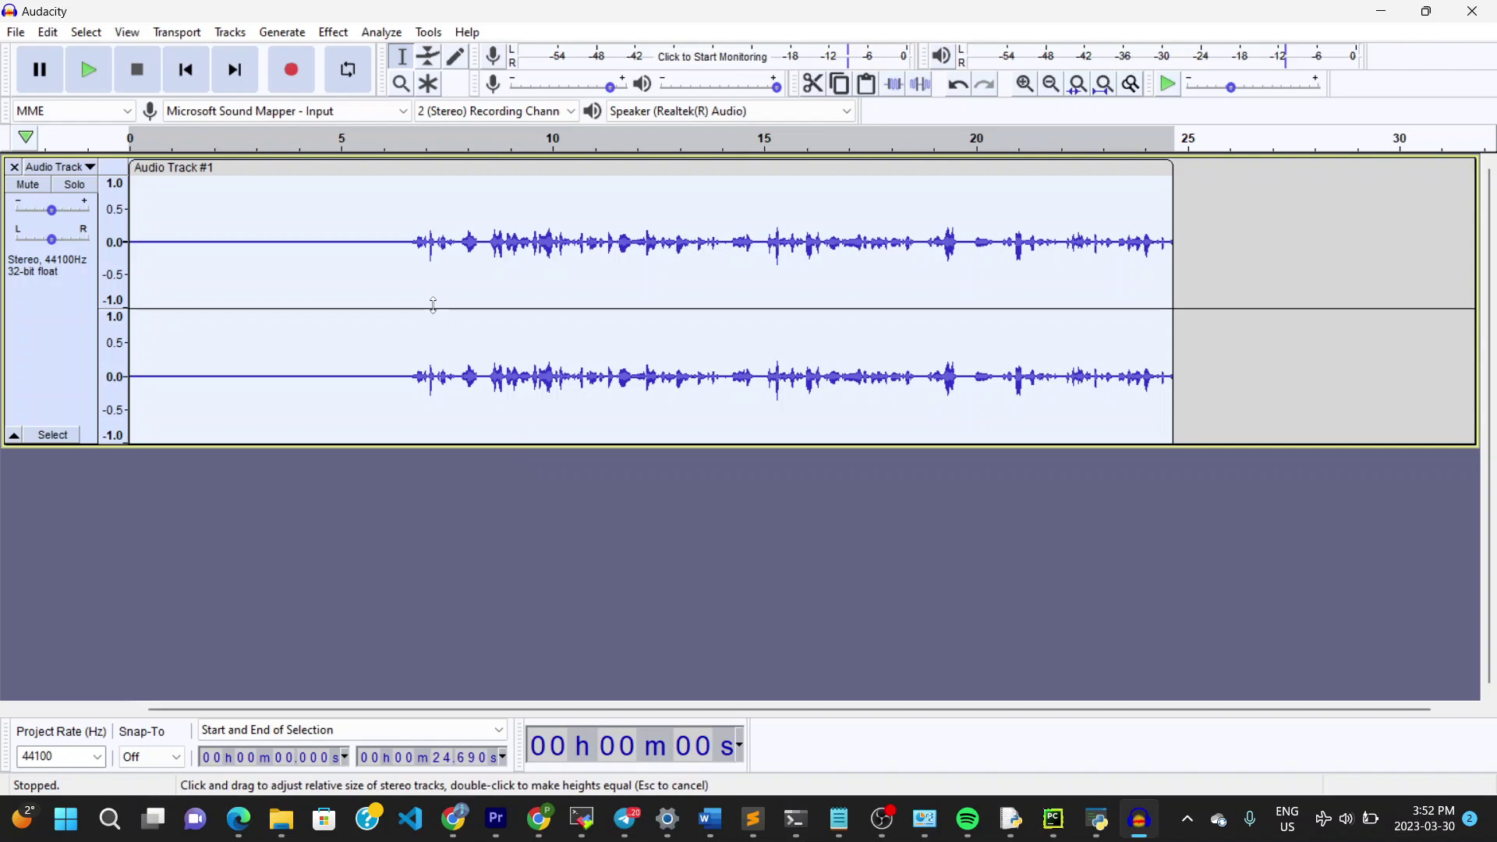
# - Listen to the voice track from about 6 seconds to check the noise reduction
pyautogui.click(387, 257)
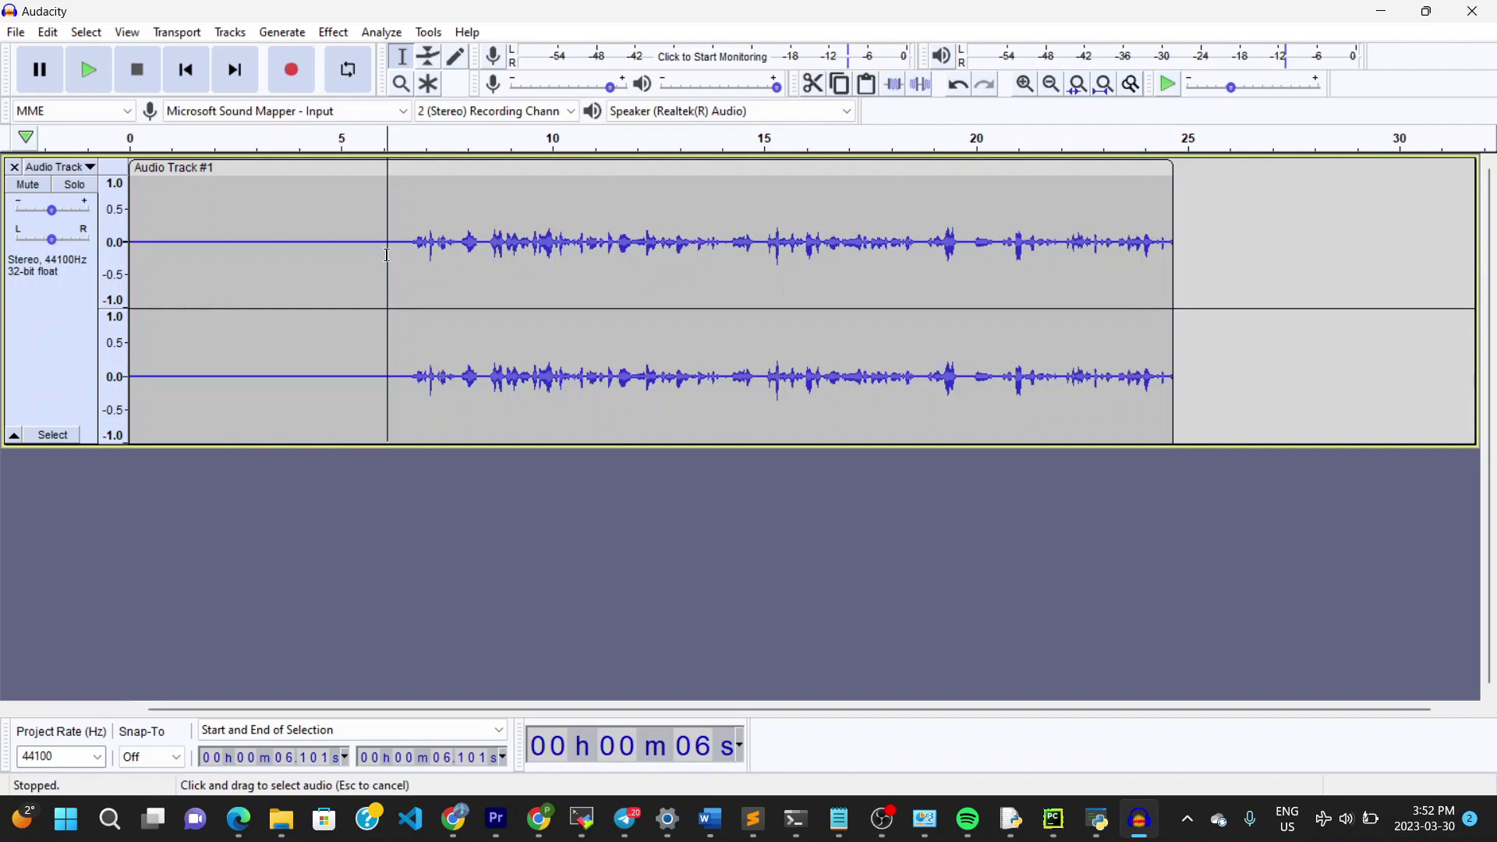
pyautogui.click(91, 72)
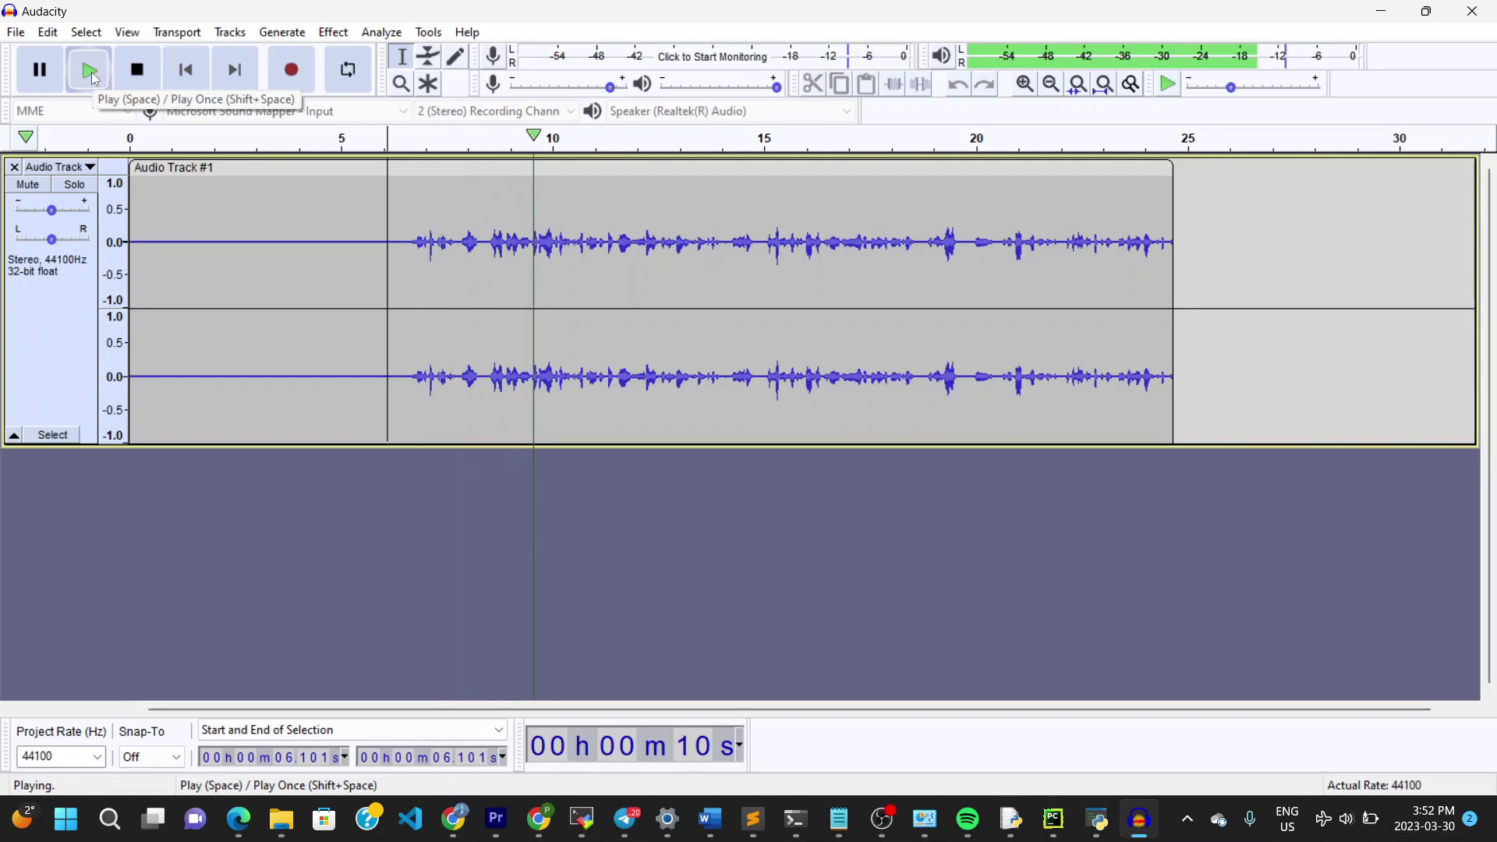
pyautogui.click(140, 72)
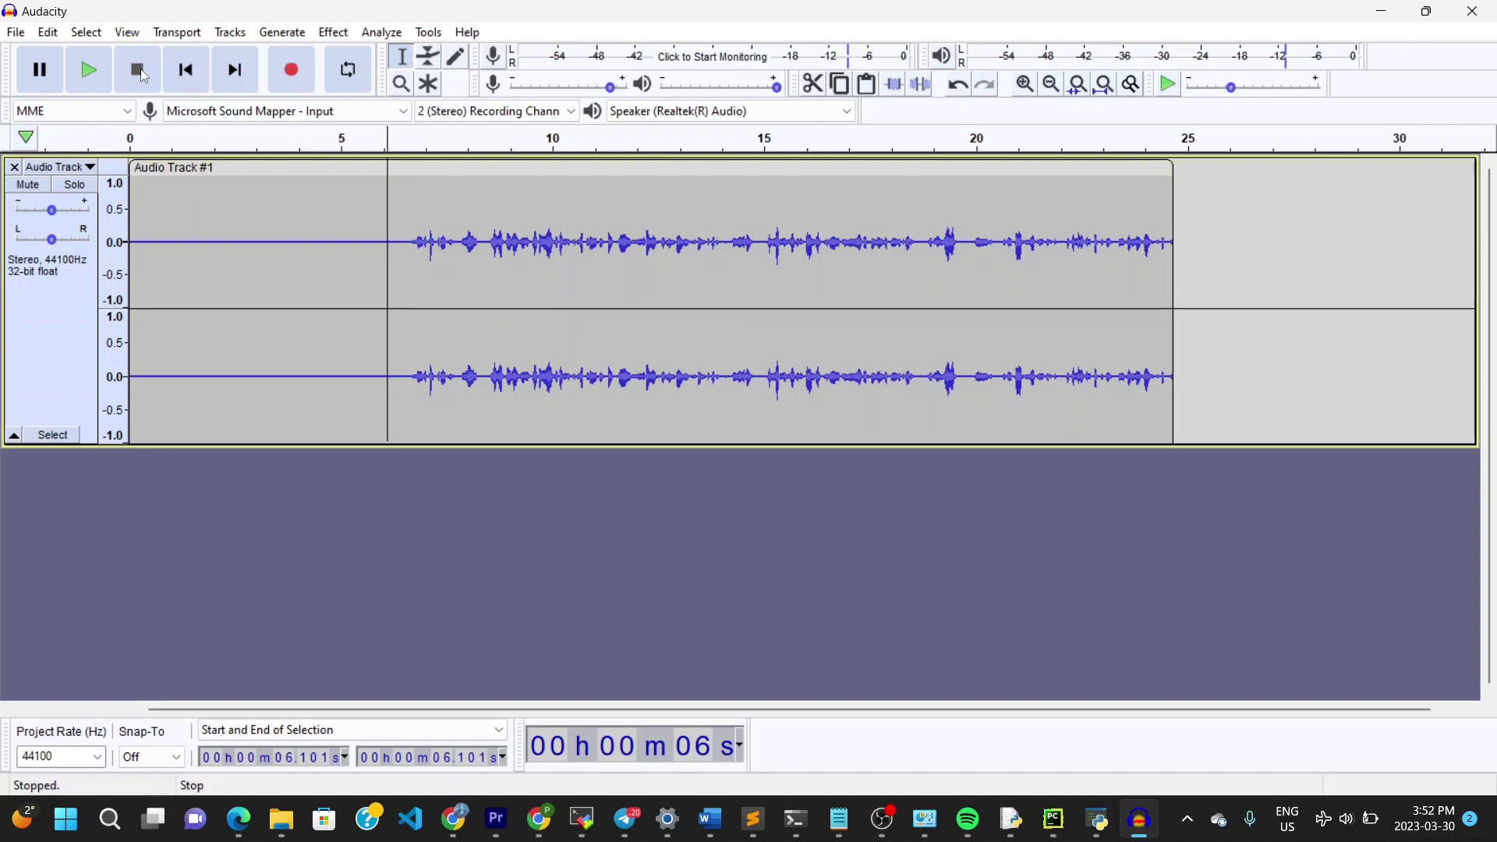
# - Undo the noise reduction and the opening trim, and delete the first 0.8 seconds of the take instead
pyautogui.hotkey('ctrl', 'a')
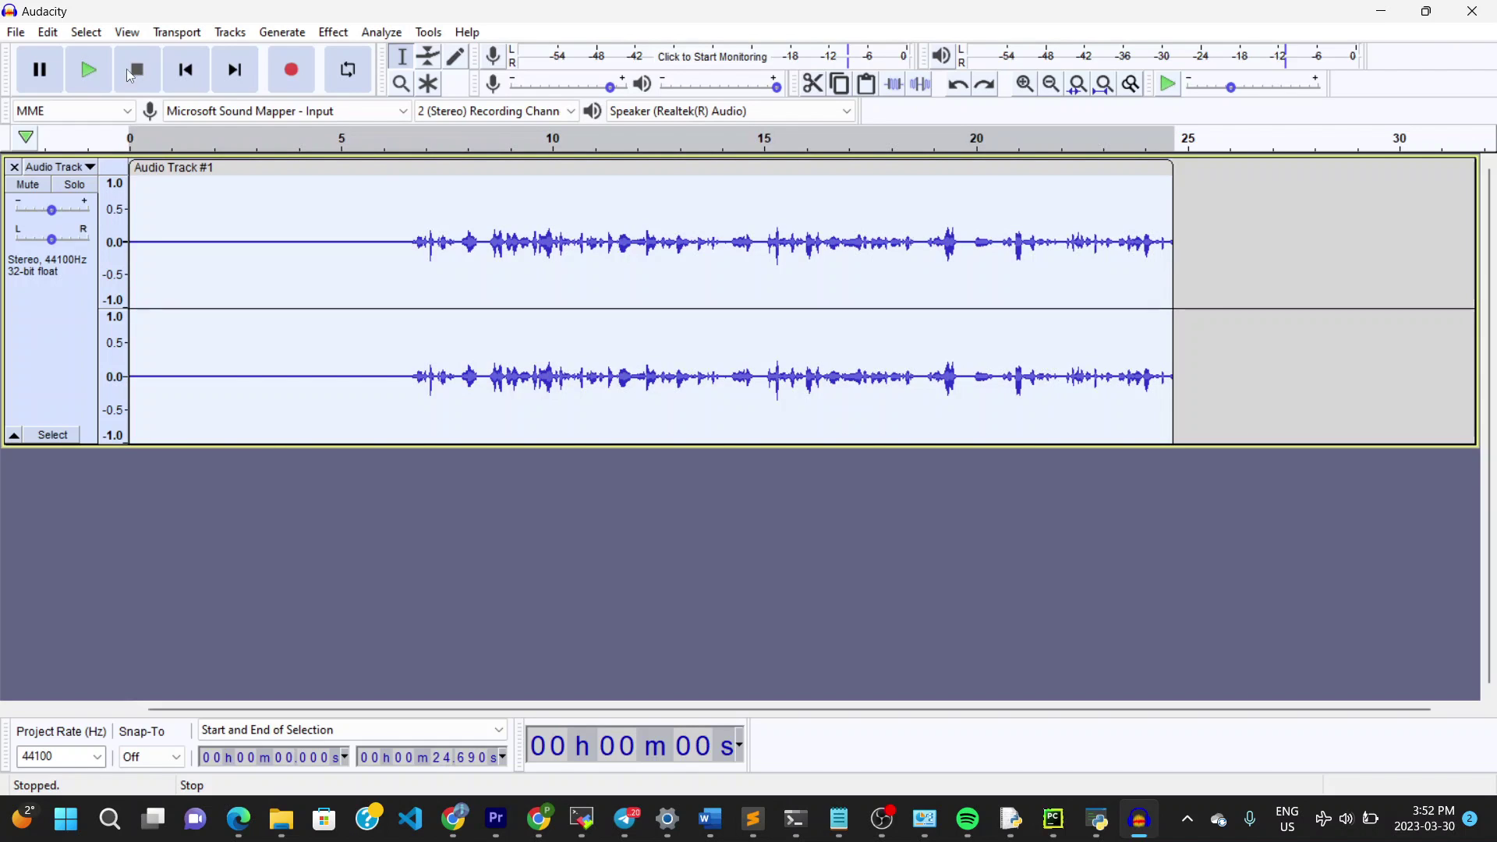
pyautogui.hotkey('ctrl', 'z')
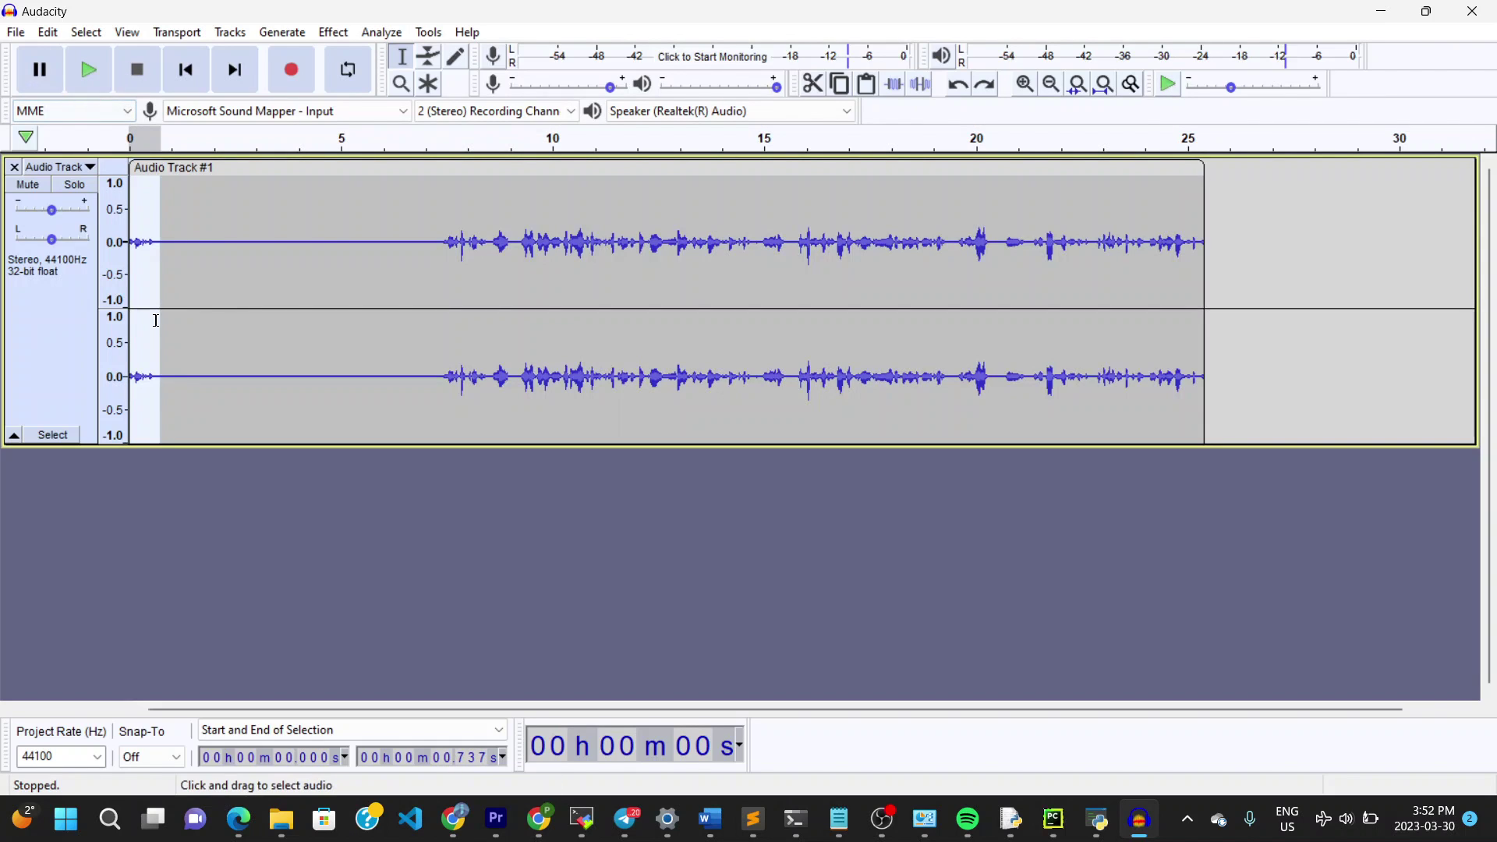
pyautogui.moveTo(163, 256); pyautogui.dragTo(118, 245)
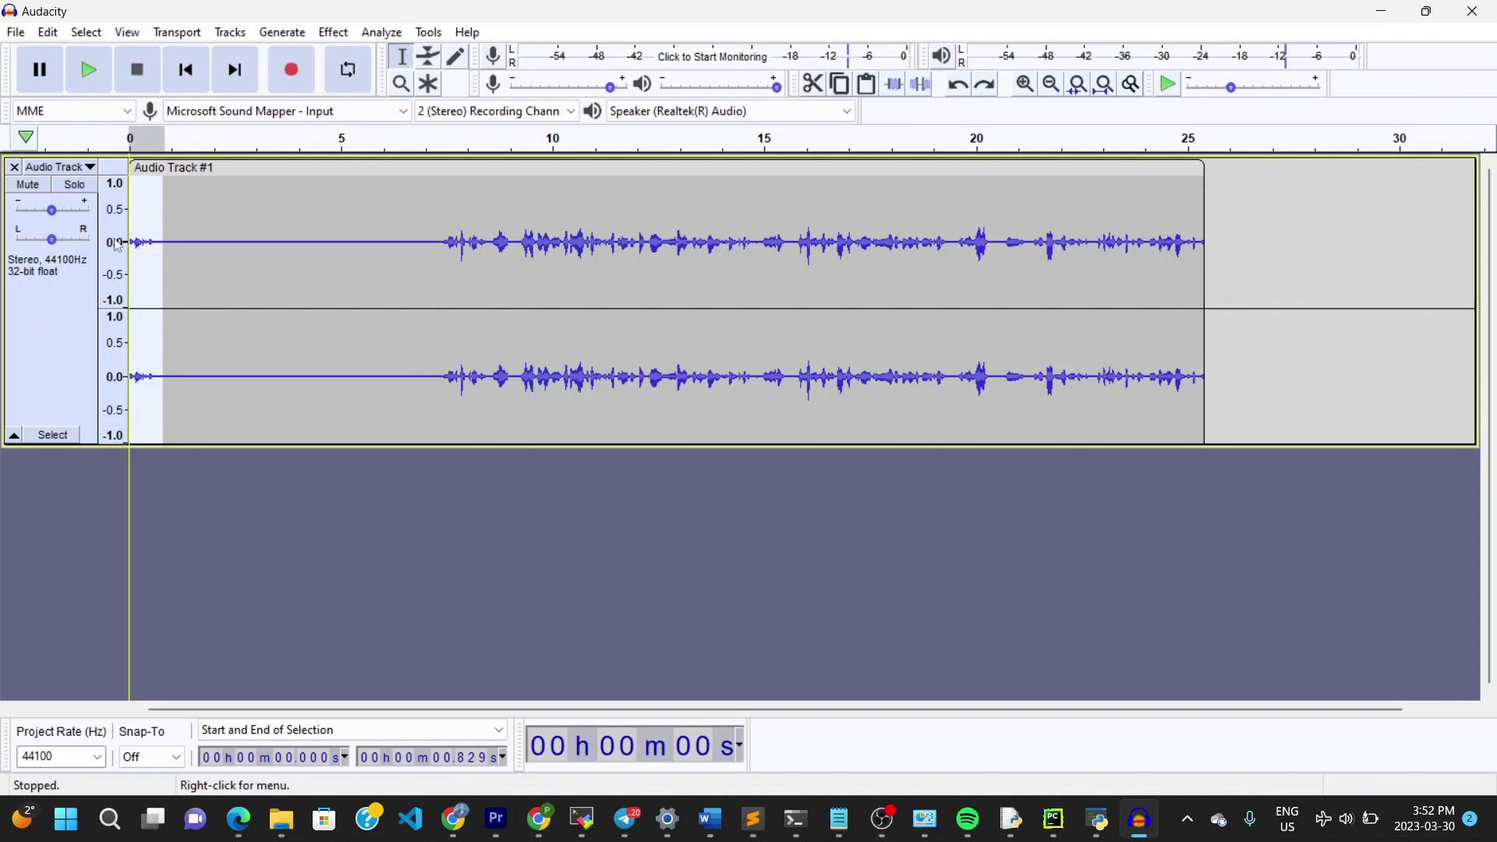
# - Play the voice track from about 1.7 seconds to hear its original background noise, and stop playback
pyautogui.click(201, 238)
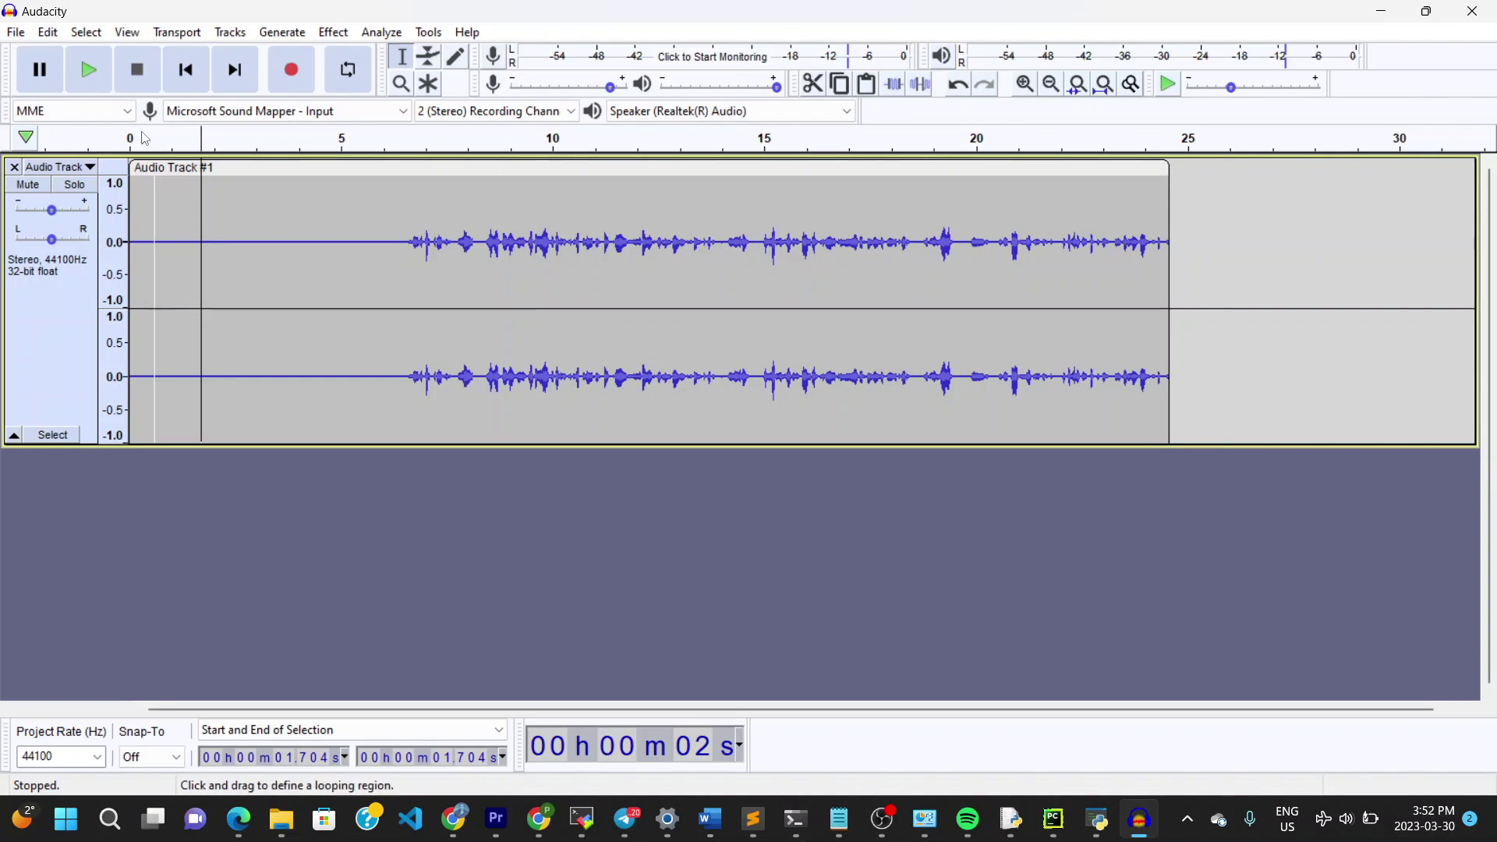
pyautogui.click(96, 81)
pyautogui.press('XF86AudioRaiseVolume')
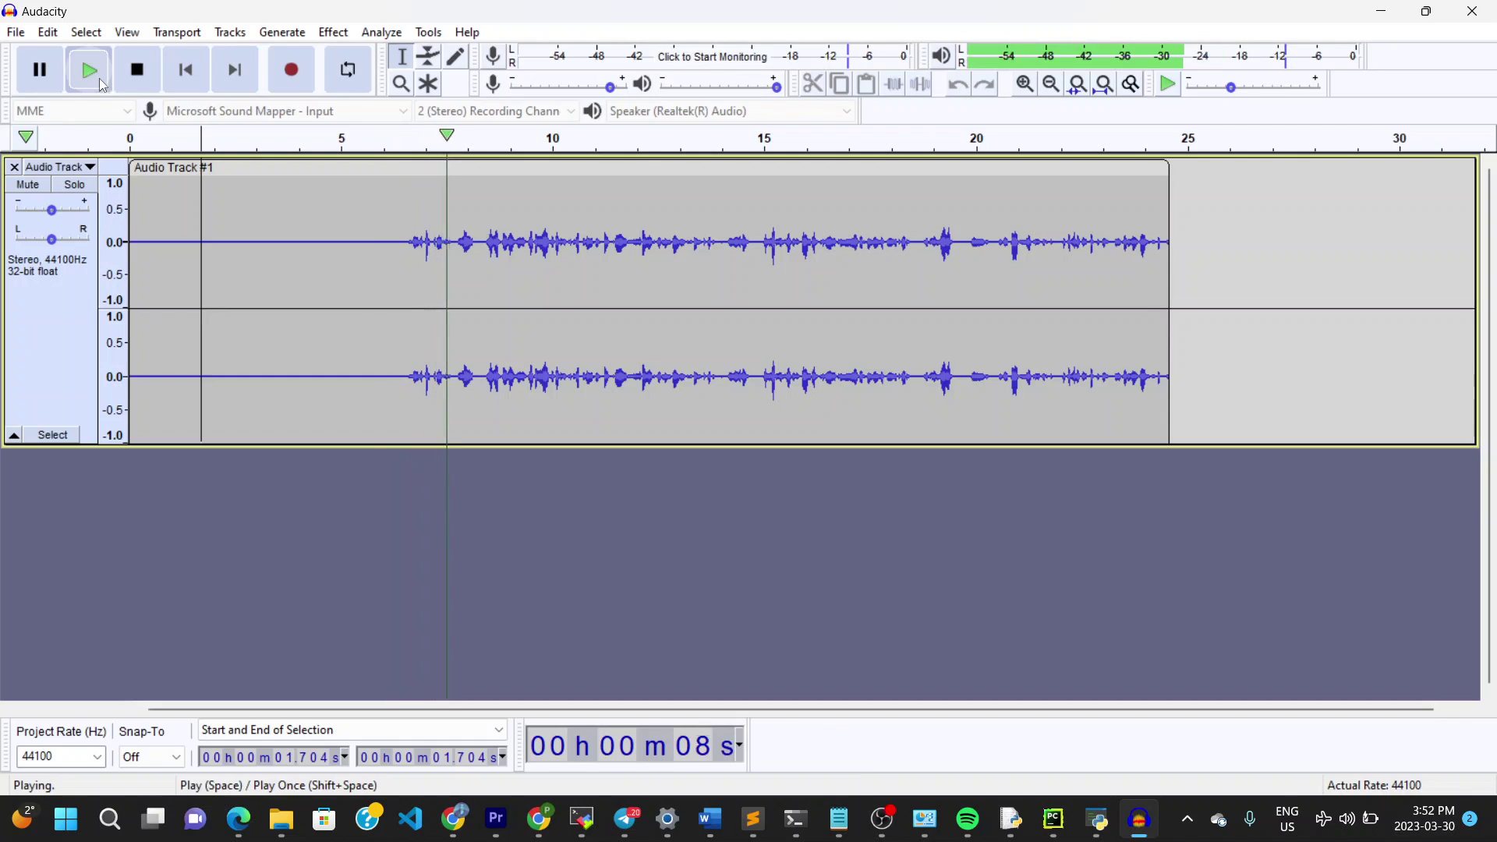
pyautogui.click(139, 72)
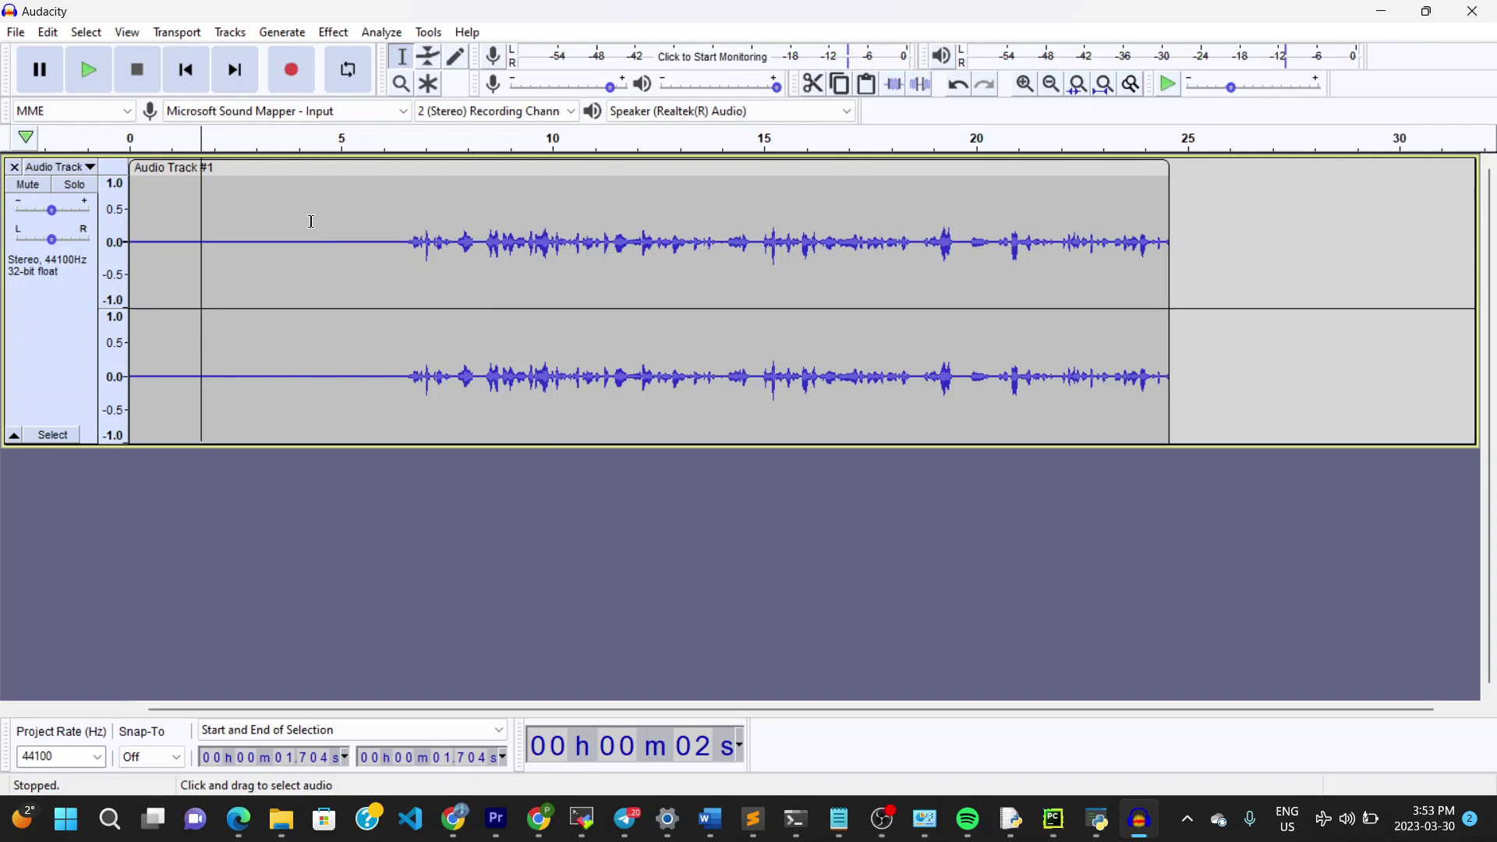
# - Select the silent opening of the voice track, from 0 to about 5.7 seconds
pyautogui.moveTo(368, 238); pyautogui.dragTo(144, 249)
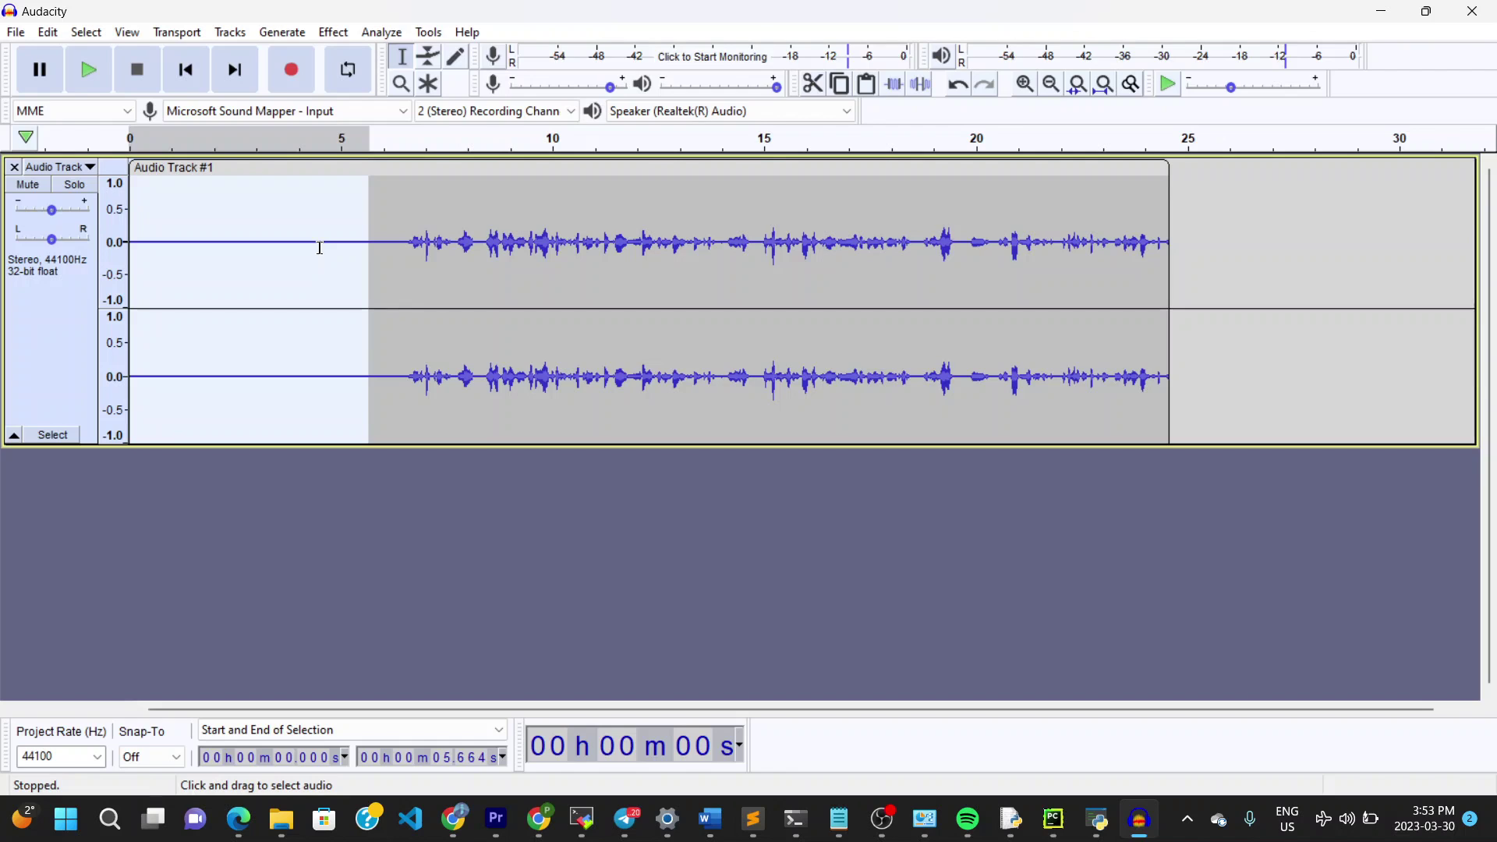